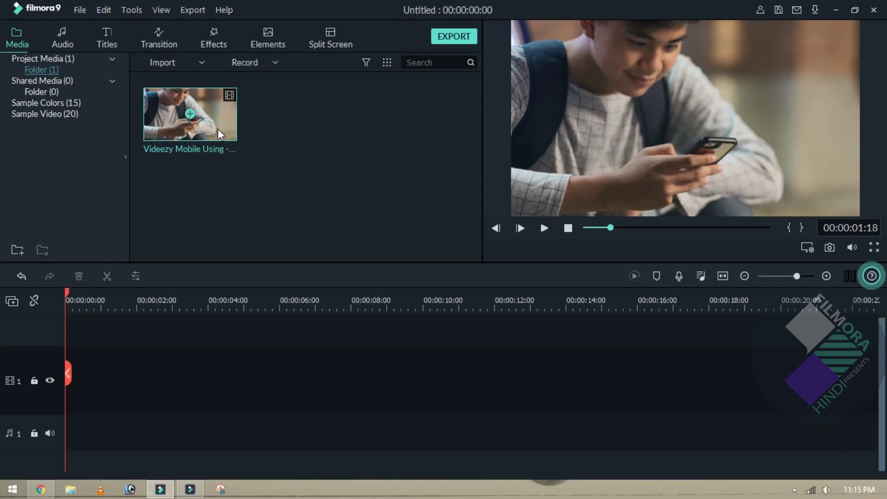
key("space")
left_click(588, 228)
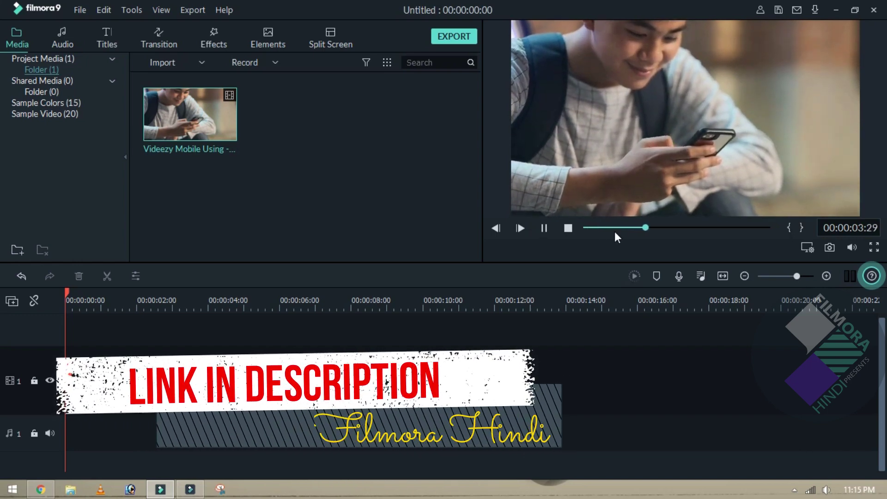
left_click(600, 228)
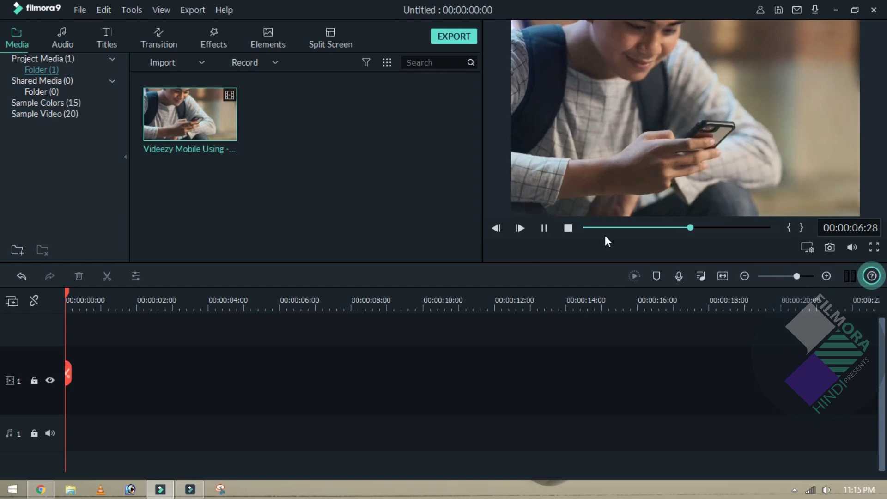
left_click(589, 228)
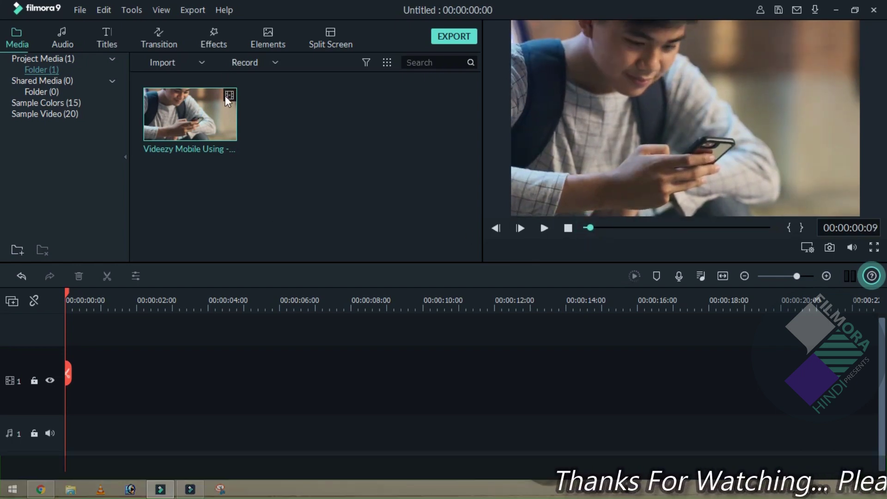
- Place the 12-second phone clip at the start of video track 1, keep 1920x1080 25fps, and enlarge the timeline
left_click_drag(176, 246, 71, 375)
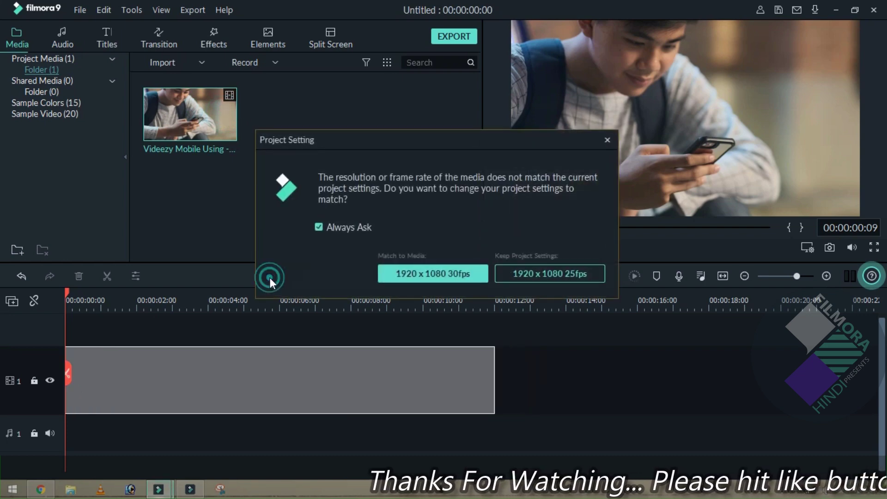
left_click(555, 275)
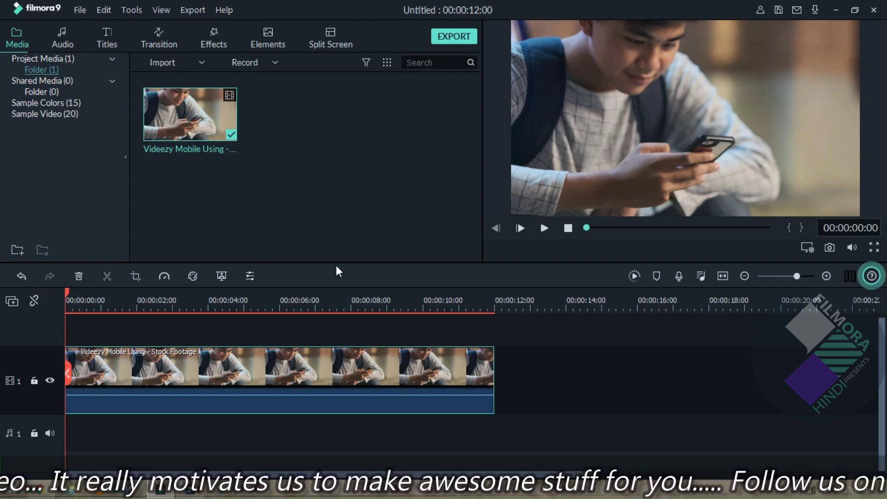
left_click_drag(335, 263, 327, 195)
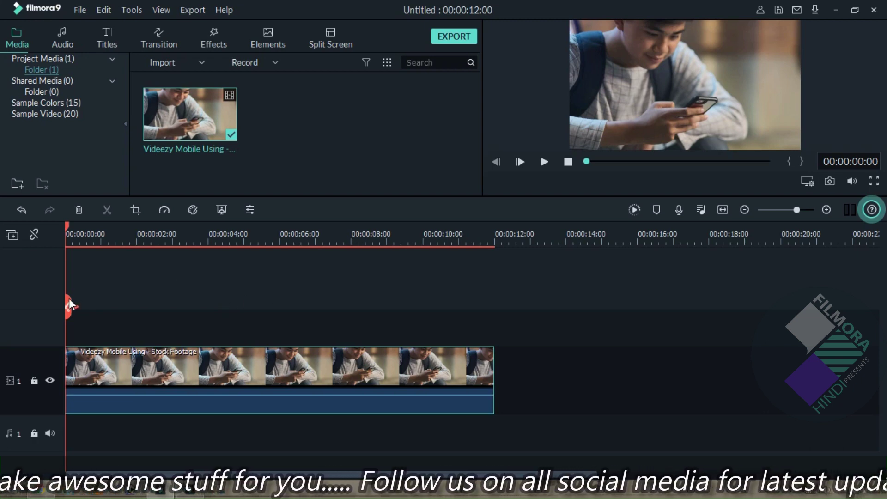
- Add a Lower Third 1 title on track 2 and stretch it to the clip's 12-second end
left_click(109, 37)
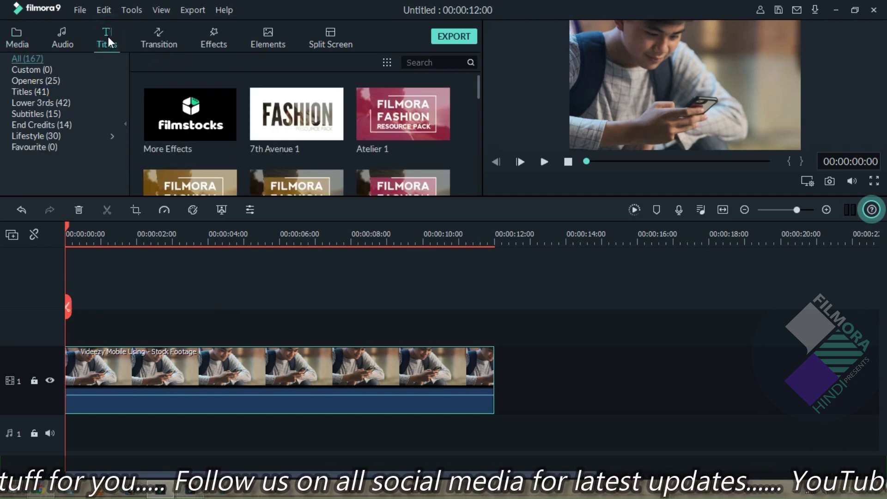
left_click(41, 102)
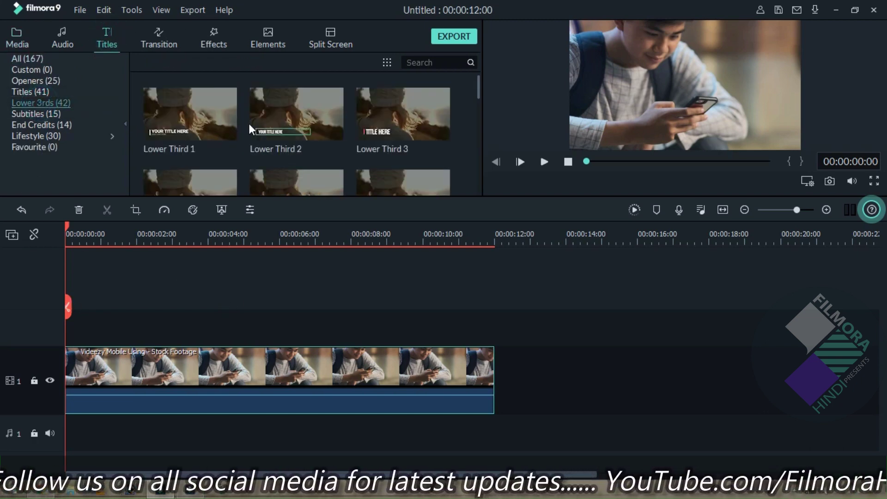
left_click_drag(222, 134, 71, 330)
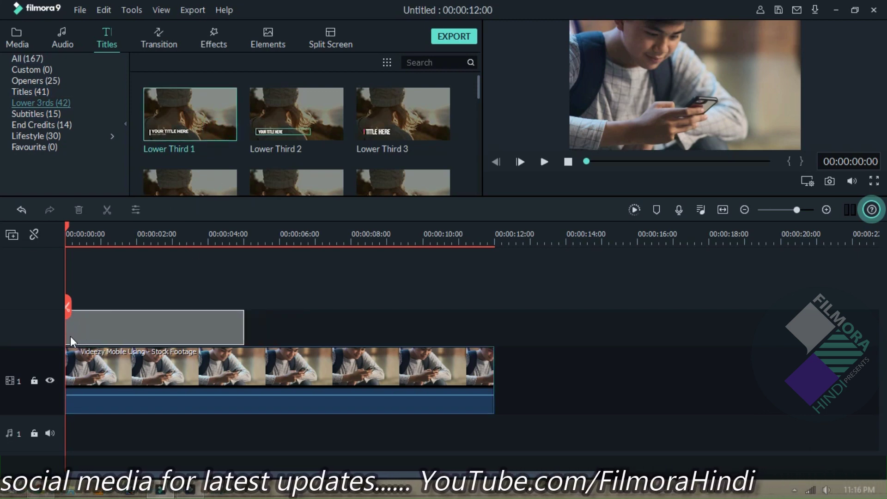
mouse_move(243, 326)
left_mouse_down()
mouse_move(411, 342)
mouse_move(493, 337)
left_mouse_up()
- Move the playhead to about 4 seconds and open the title in the advanced text editor
left_click(243, 246)
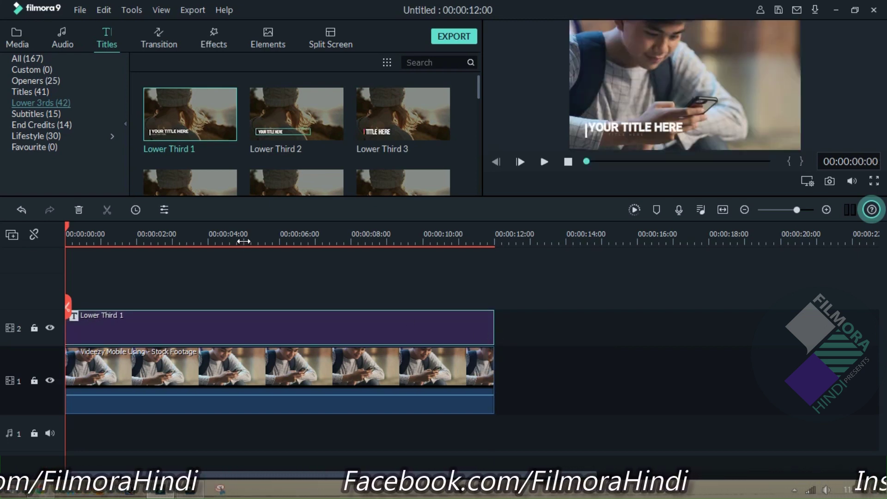
double_click(245, 326)
left_click(368, 178)
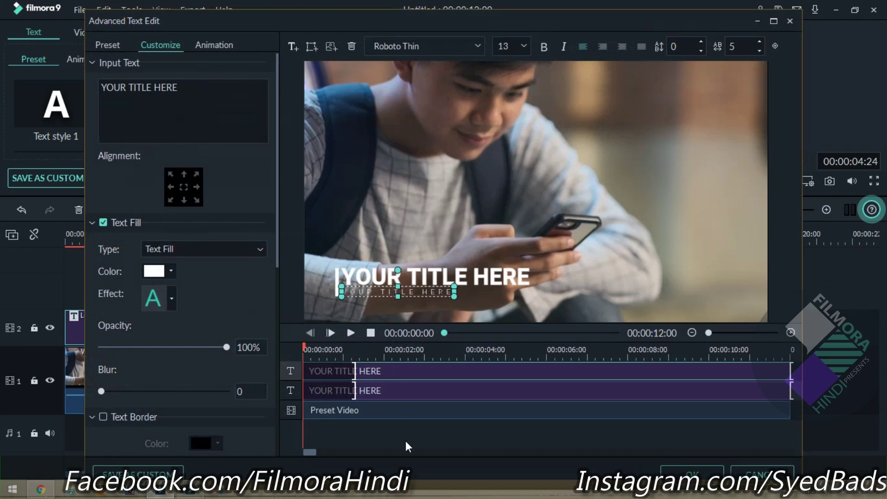
- Delete the title's default text layers and show the list of available shapes
left_click(404, 436)
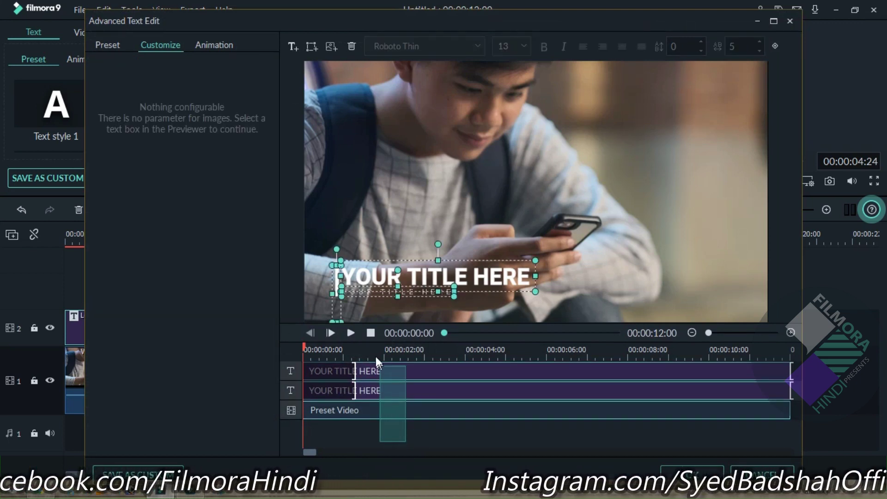
left_click(353, 46)
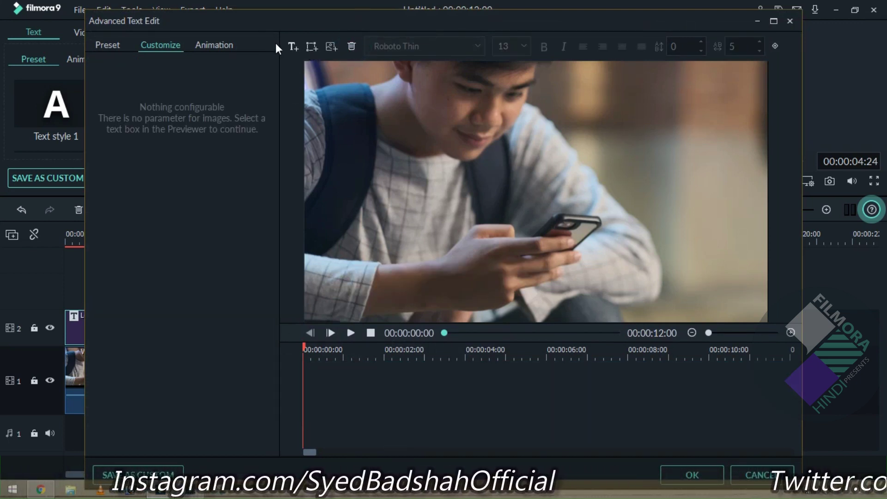
left_click(312, 47)
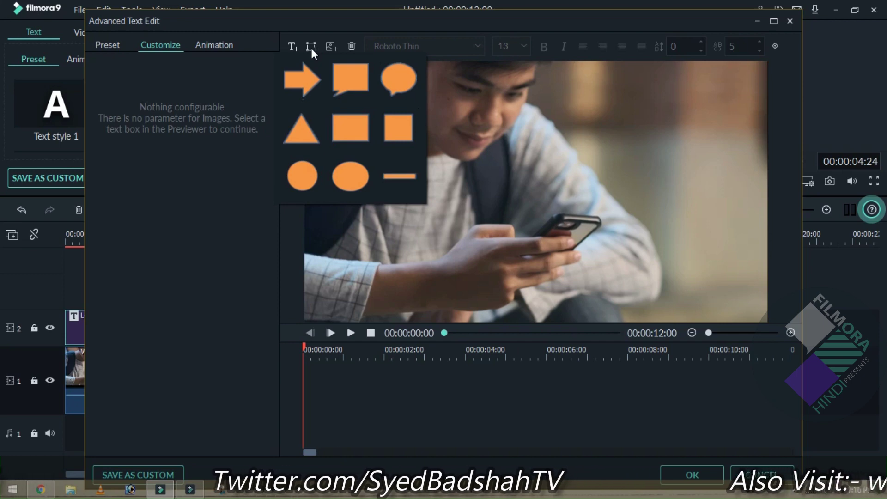
- Add the rectangular speech-bubble shape, an orange square reading TEXT HERE, over the phone
left_click(359, 82)
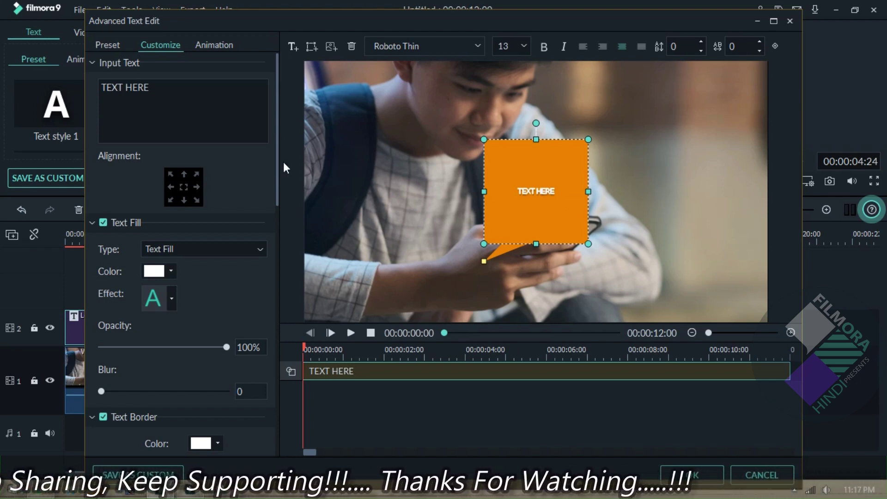
left_click_drag(277, 159, 278, 312)
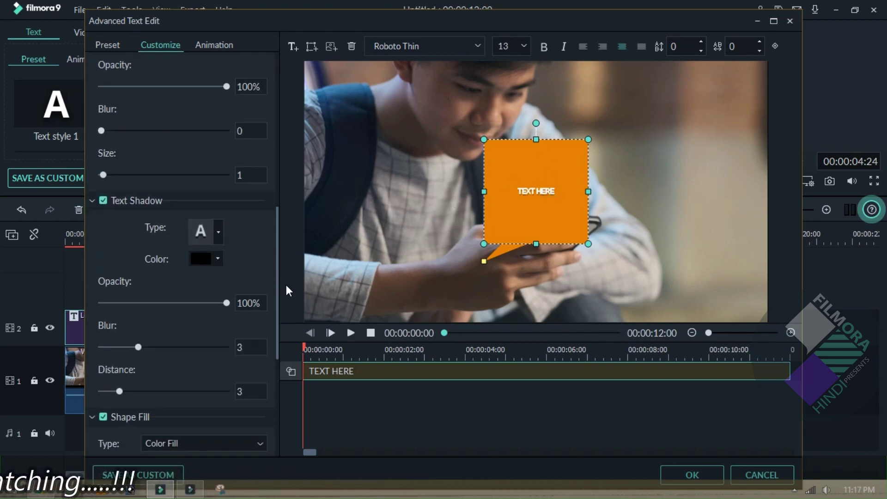
left_click_drag(278, 283, 295, 124)
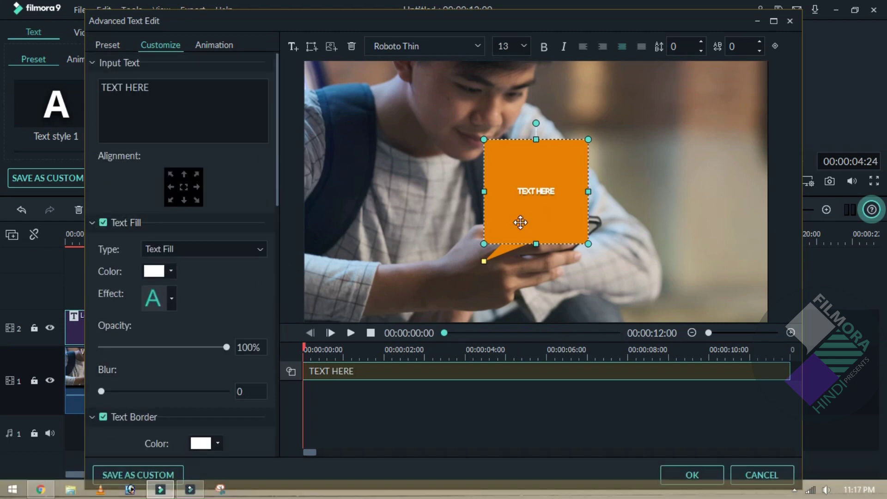
left_click_drag(279, 132, 262, 420)
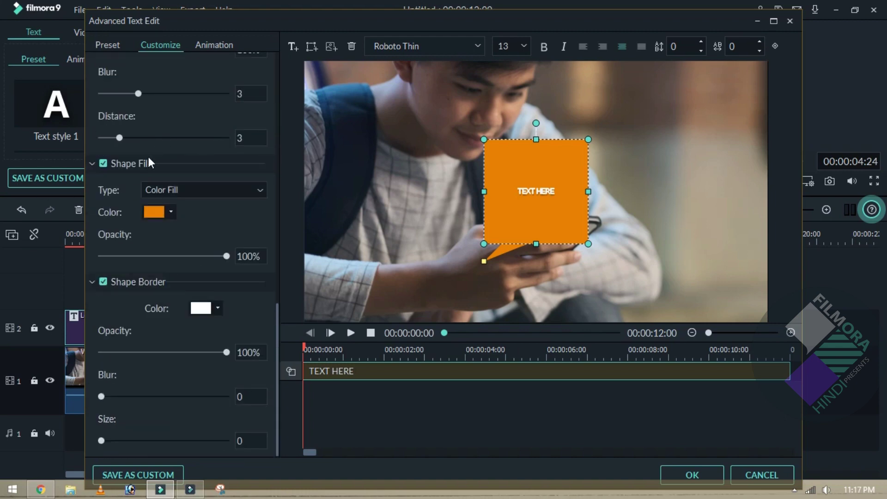
- Fill the bubble blue at 79% opacity and turn off its shape border
left_click(152, 215)
left_click(145, 243)
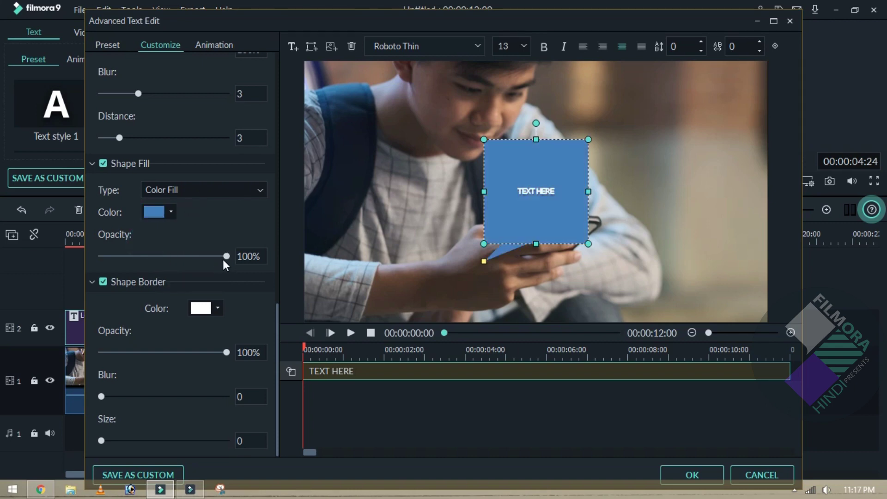
left_click_drag(224, 257, 201, 259)
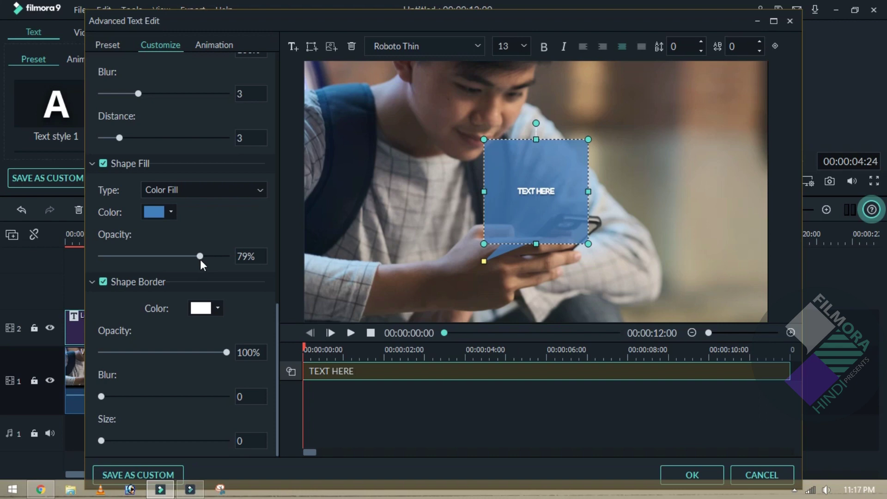
left_click(103, 282)
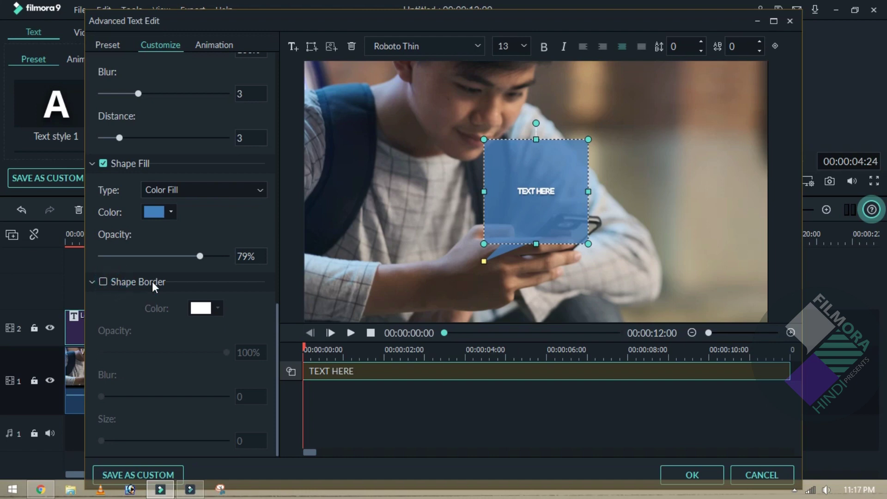
left_click_drag(276, 336, 279, 199)
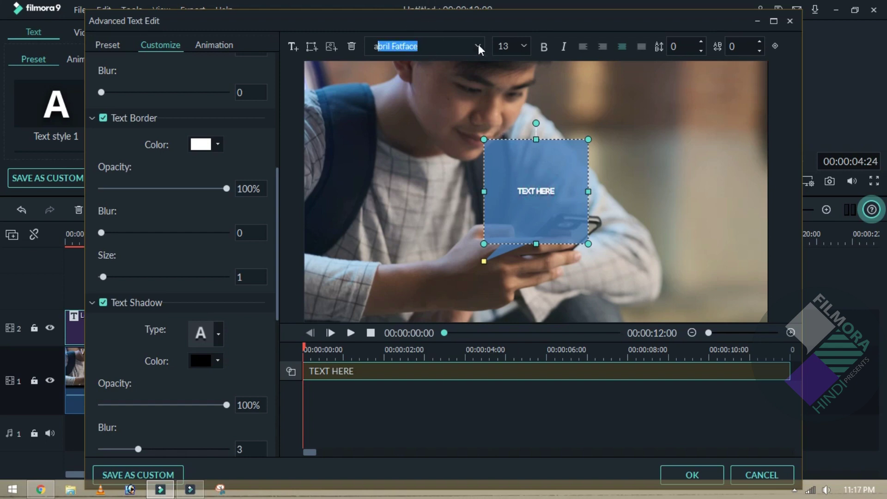
- Set the bubble's TEXT HERE to Arial at size 40
left_click(478, 47)
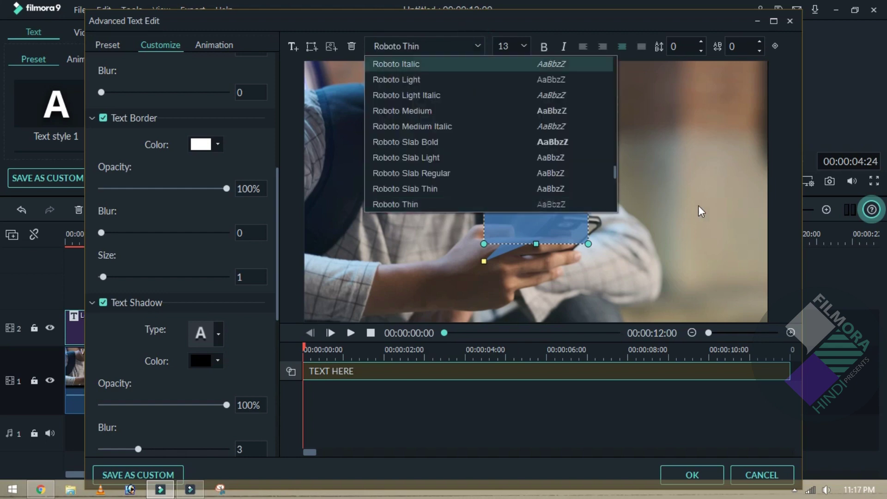
left_click_drag(615, 176, 610, 66)
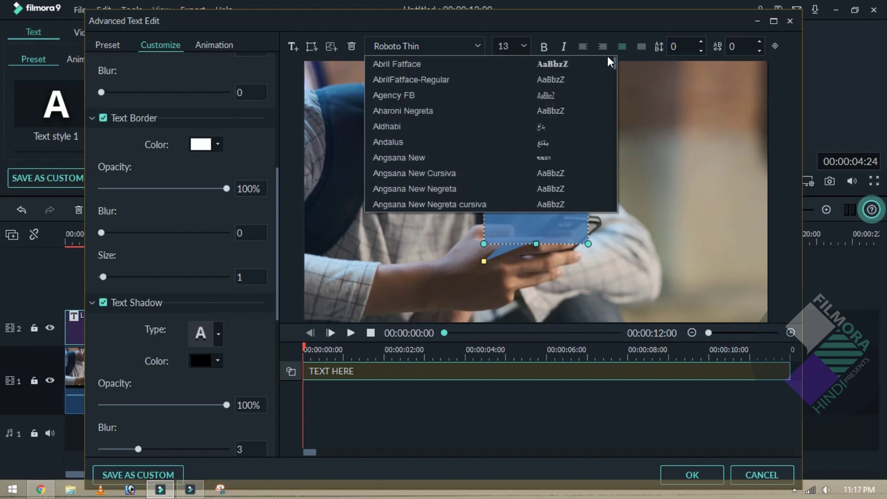
left_click(521, 126)
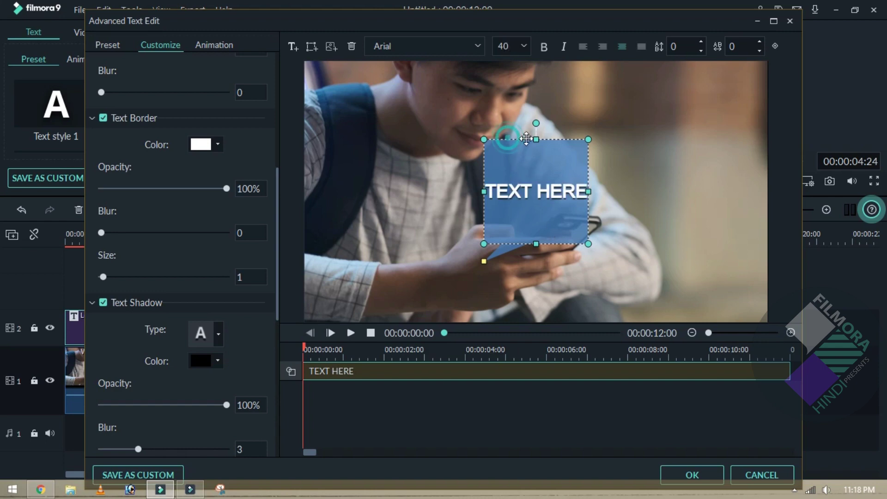
- Move the bubble to the top-right corner, resize it around TEXT HERE, and point its tail right
left_click_drag(526, 139, 662, 76)
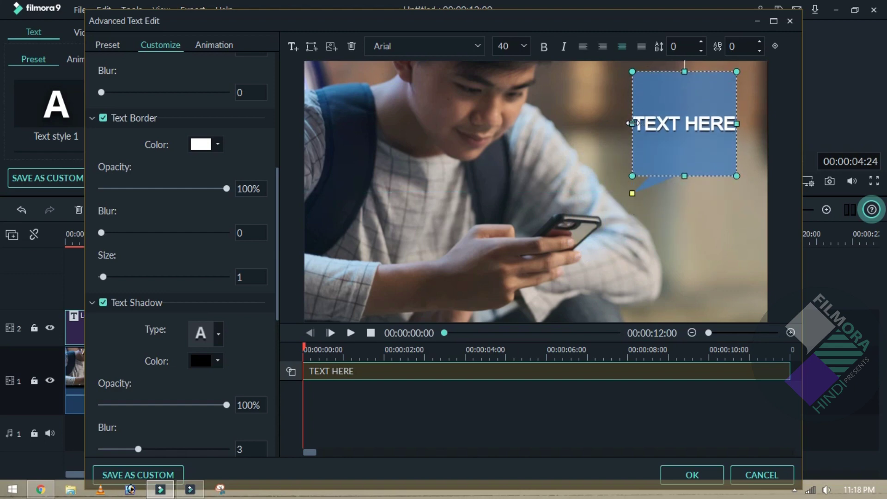
left_click_drag(632, 123, 547, 123)
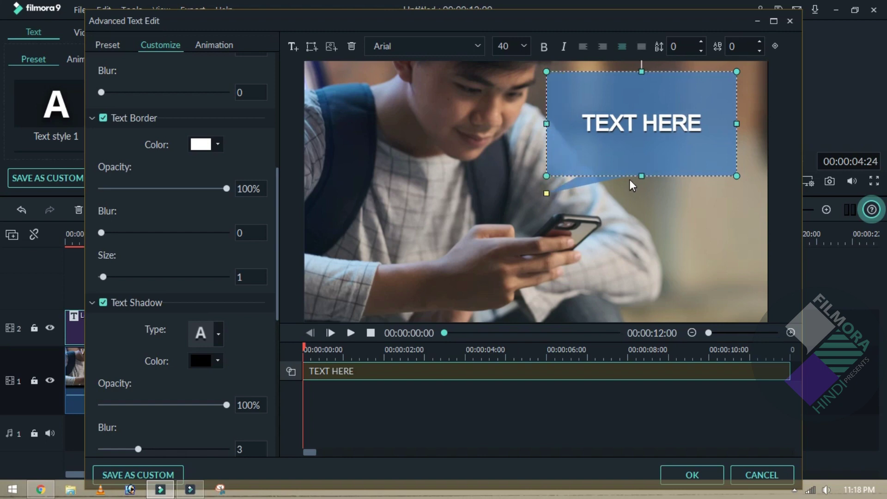
left_click_drag(640, 172, 641, 178)
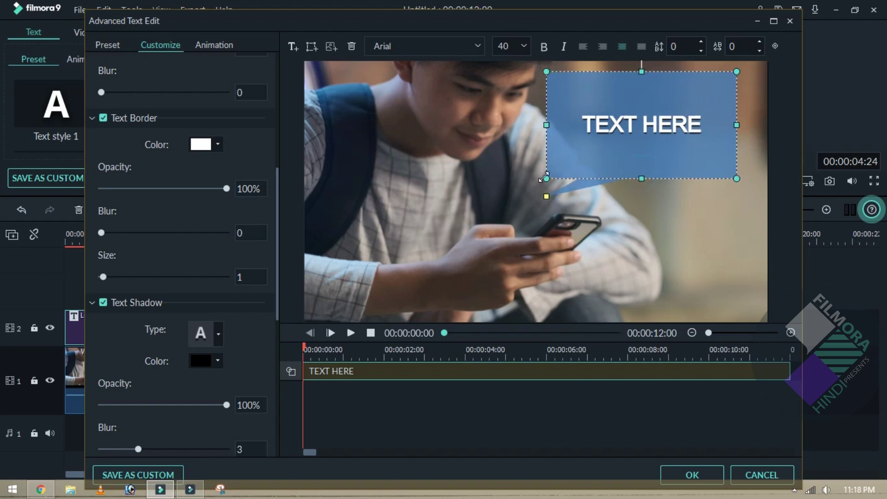
left_click_drag(547, 178, 674, 89)
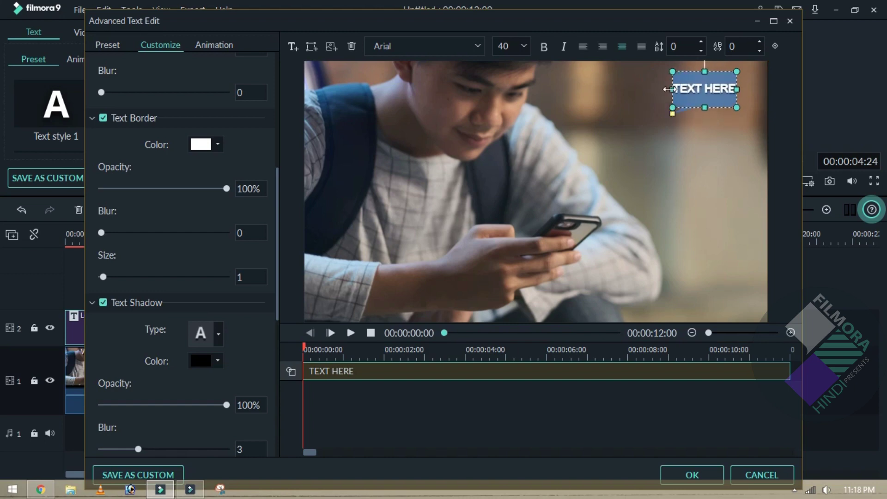
mouse_move(668, 89)
left_mouse_down()
mouse_move(624, 90)
mouse_move(660, 143)
left_mouse_up()
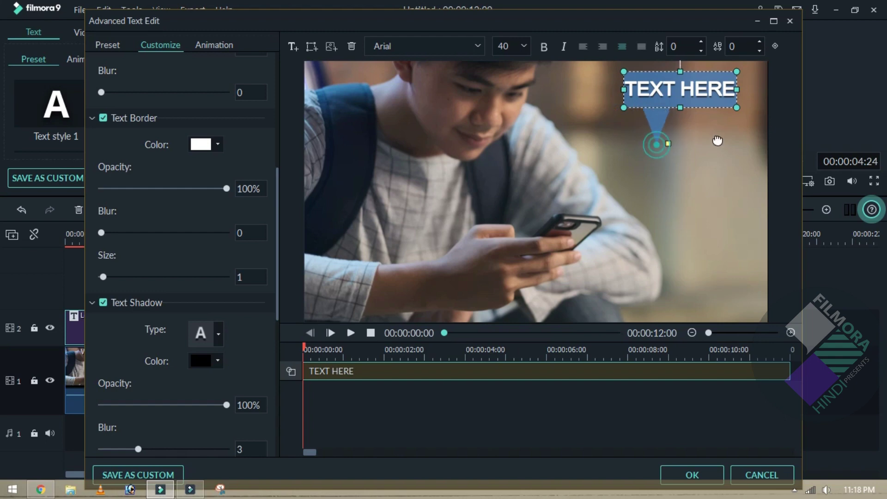
left_click_drag(655, 144, 759, 121)
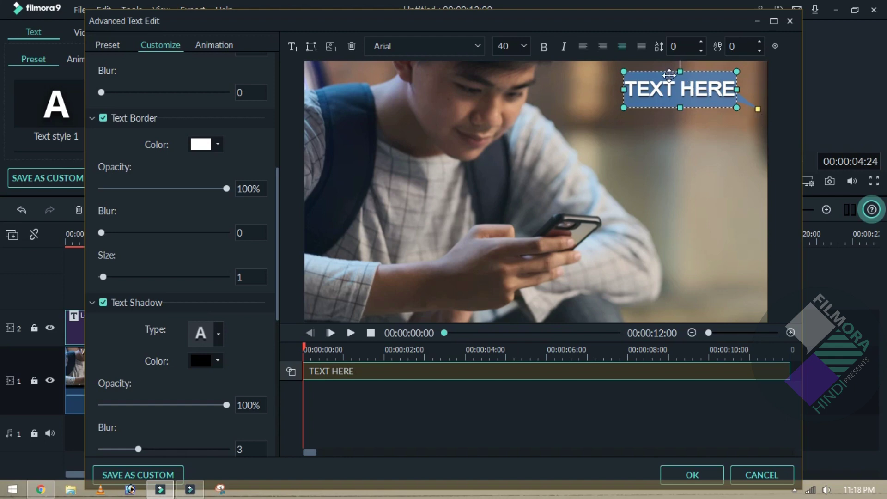
- Select the speech bubble and nudge it slightly to the right
left_click(664, 69)
left_click(667, 74)
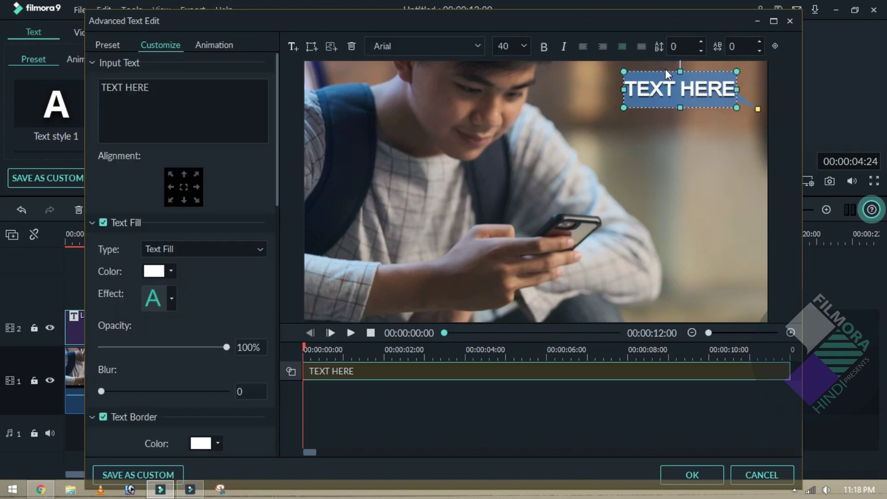
left_click(666, 71)
left_click(667, 70)
left_click_drag(667, 69, 671, 69)
- Change the bubble text to 'Are You Free??' at size 28 and add a new text layer
double_click(678, 85)
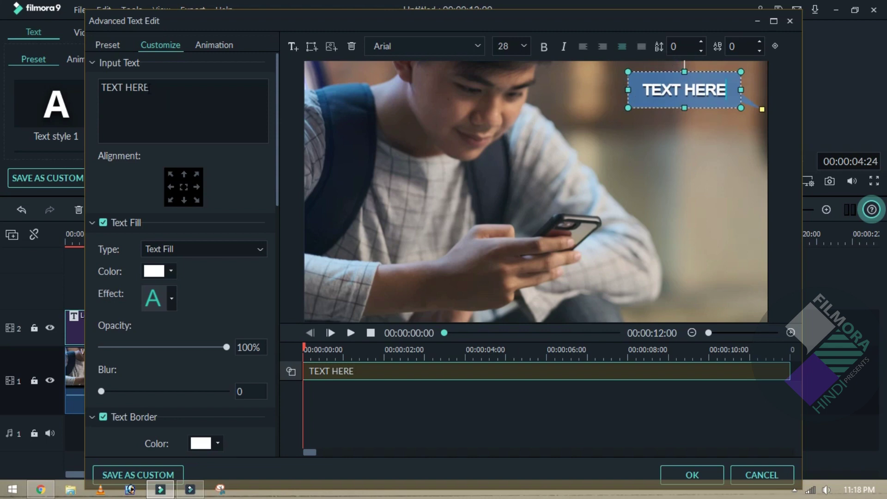
left_click(159, 89)
key("ctrl+a")
type("Are Y")
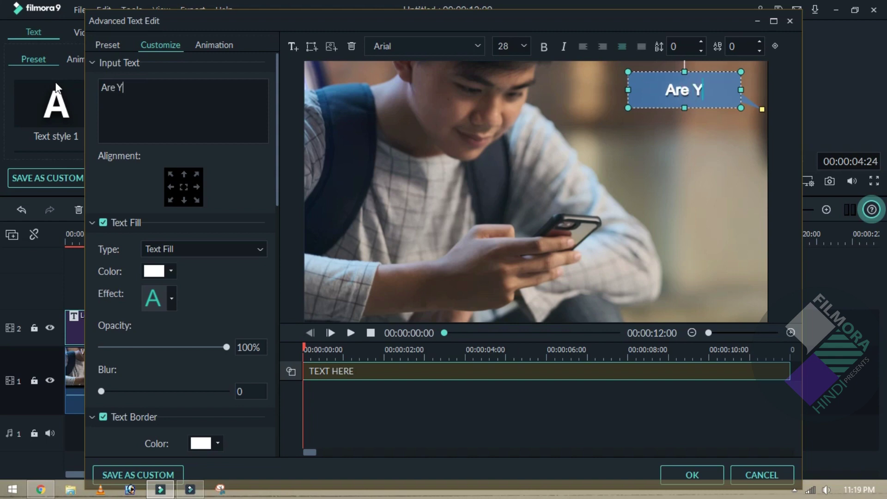
type("ou Free??")
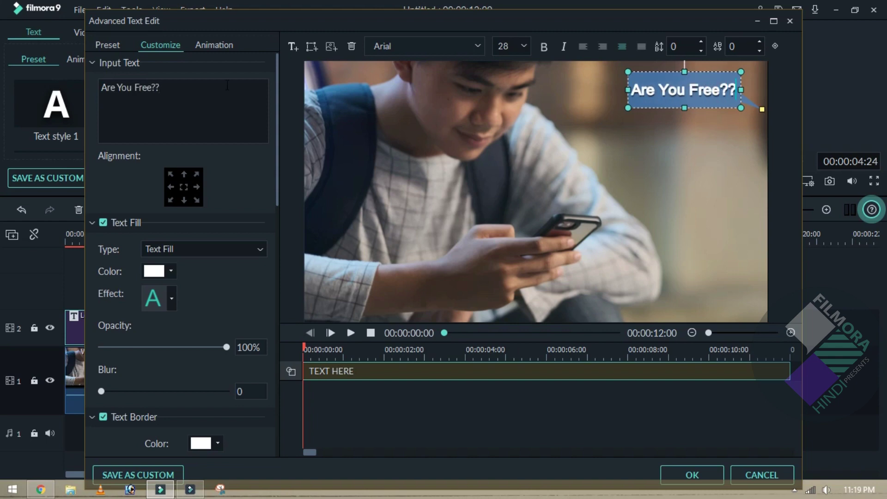
left_click(294, 46)
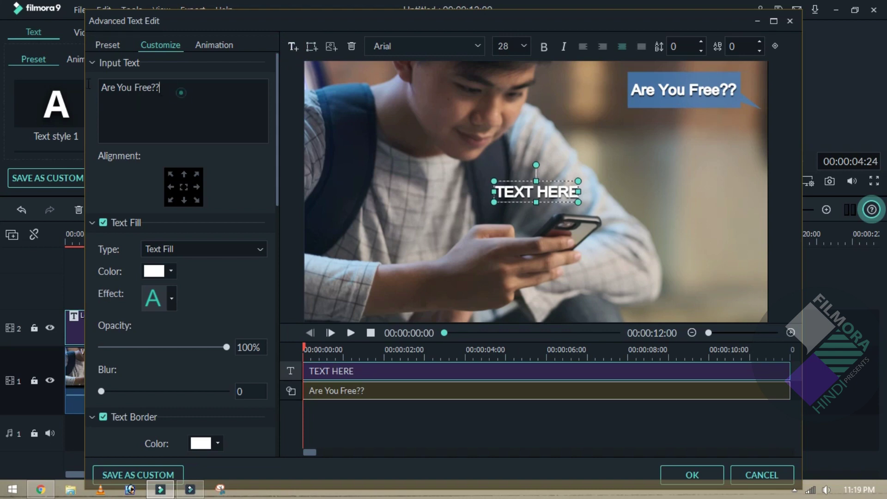
- Change the new text to '10:30' and set it in the AngsanaUPC font
key("ctrl+a")
type("10")
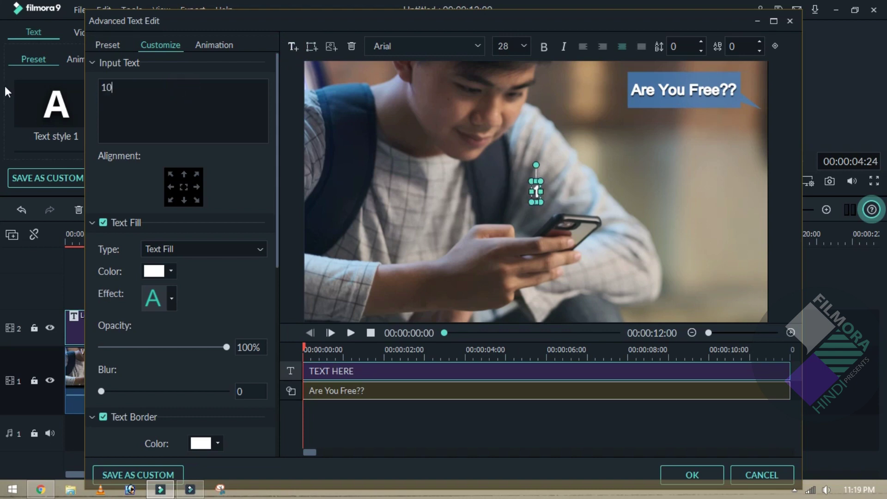
type(":30")
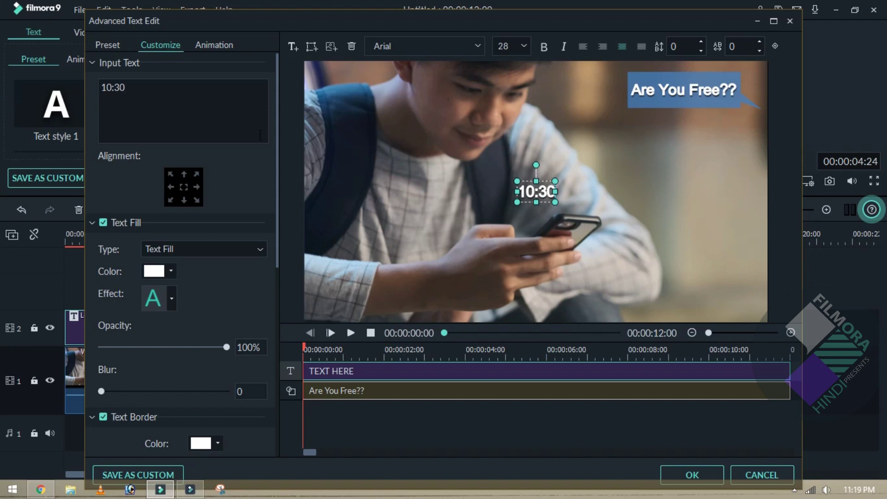
left_click(423, 46)
key("Up")
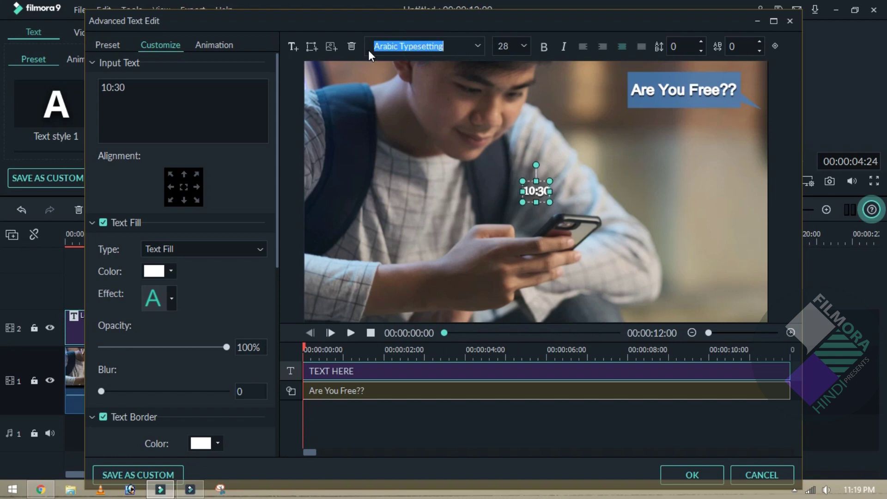
key("Up")
key("Up")
key("Up")
key("Up")
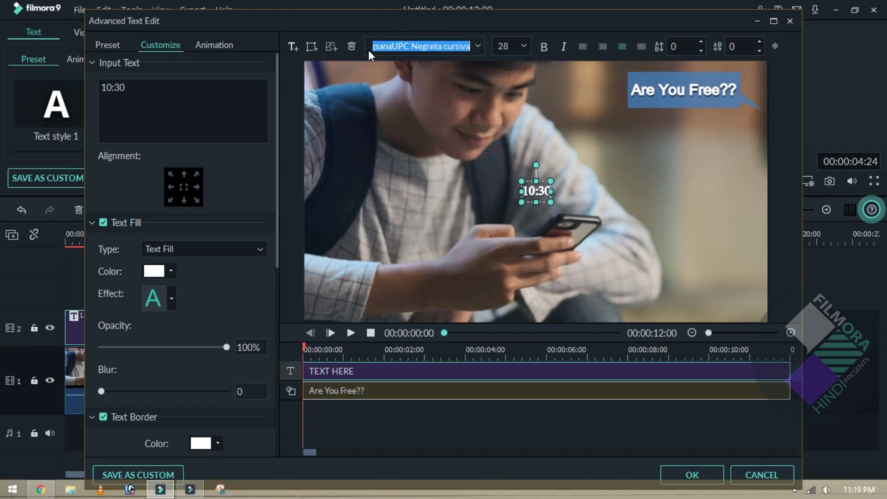
key("Up")
key("Up")
key("Up")
key("Up")
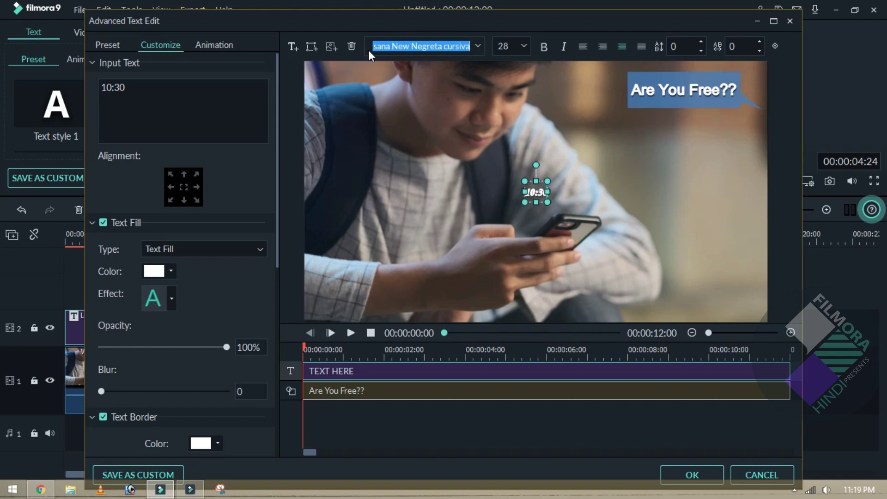
key("Up")
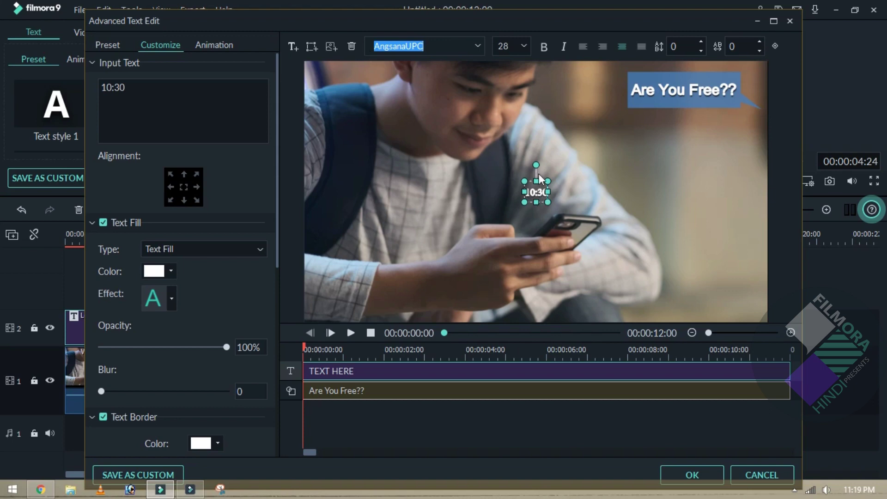
left_click(541, 180)
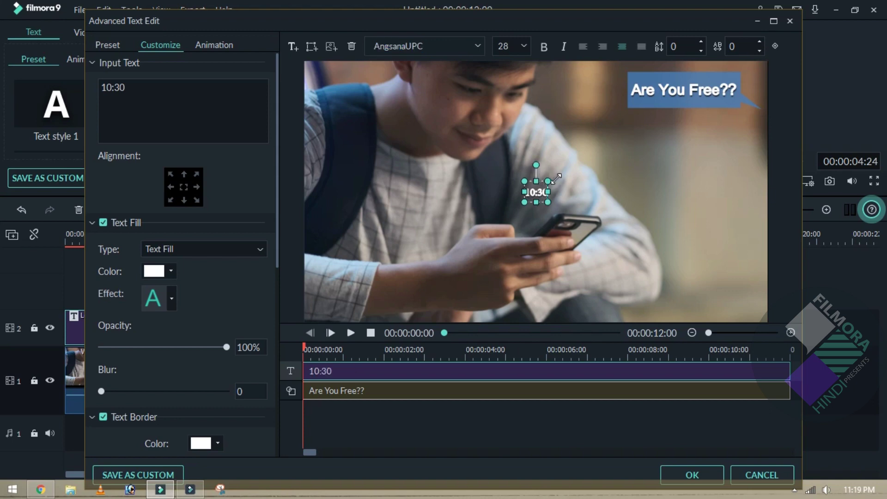
- Position the small 10:30 timestamp just above the Are You Free?? bubble and apply the edits
mouse_move(543, 181)
left_mouse_down()
mouse_move(731, 61)
mouse_move(722, 68)
left_mouse_up()
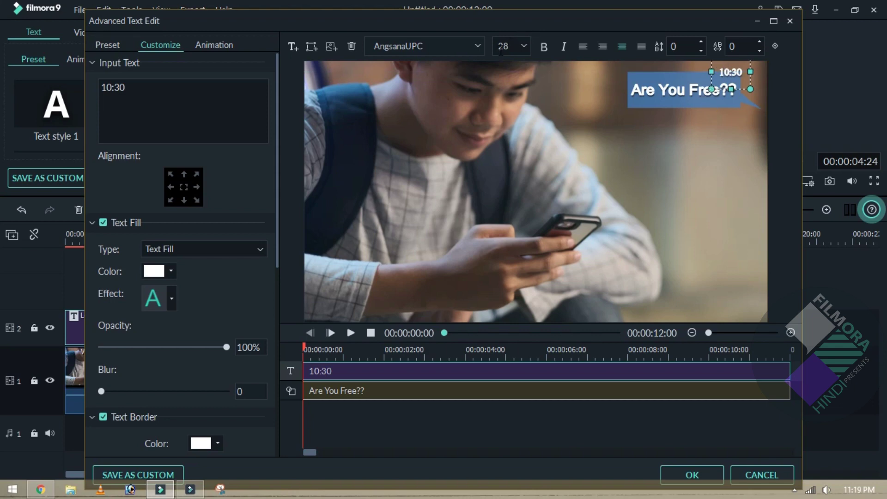
double_click(501, 48)
left_click_drag(732, 77, 733, 74)
left_click(674, 90)
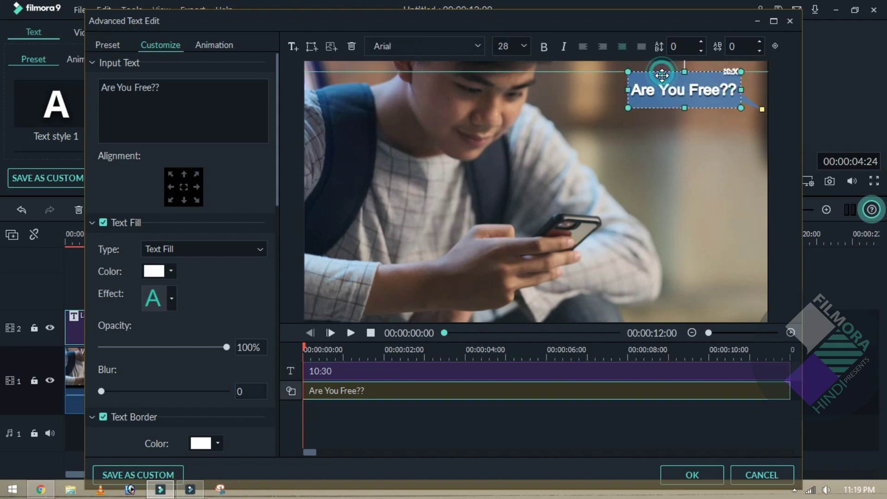
left_click_drag(662, 79, 664, 81)
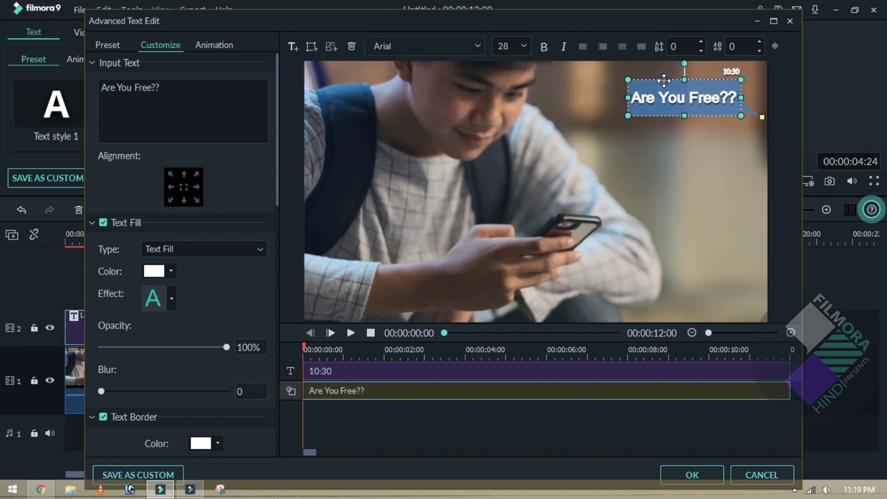
left_click(694, 169)
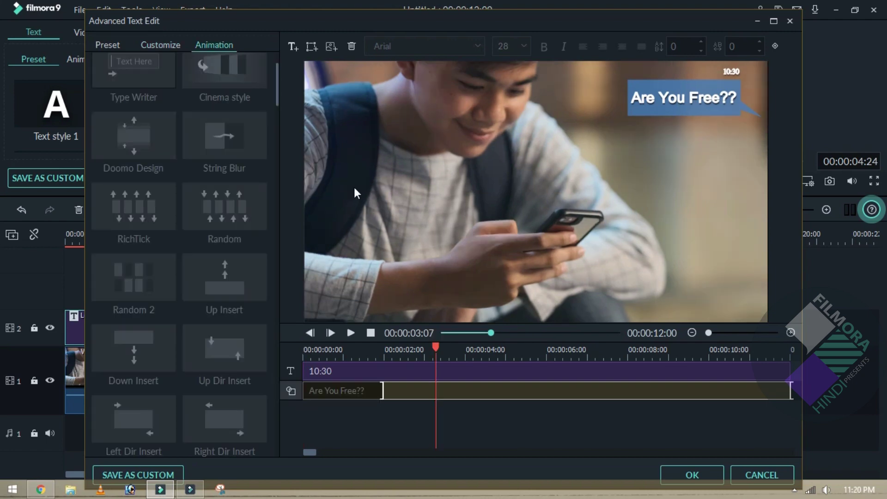
left_click(683, 472)
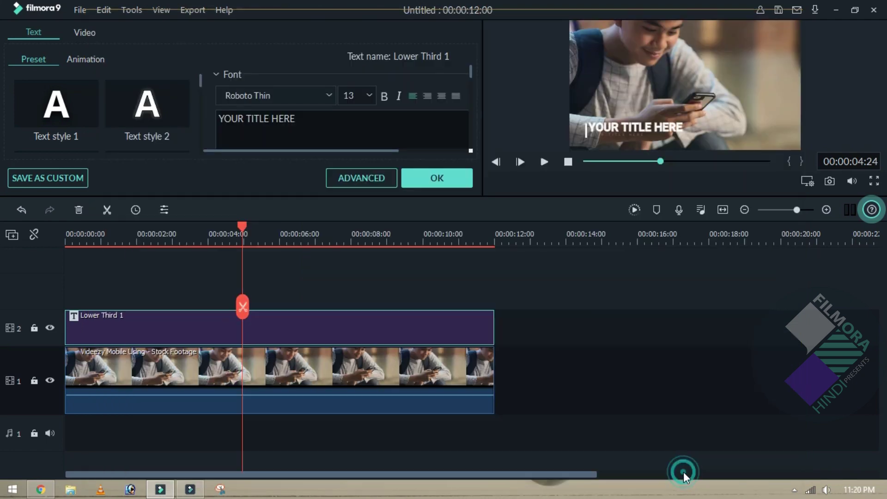
- Copy the Lower Third 1 title clip and paste a duplicate after the video's end
left_click(434, 179)
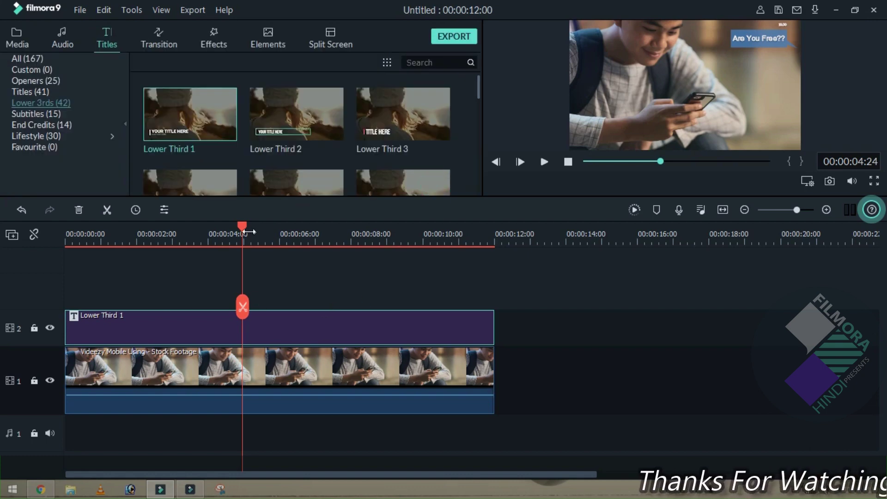
mouse_move(243, 227)
left_mouse_down()
mouse_move(353, 247)
mouse_move(257, 242)
left_mouse_up()
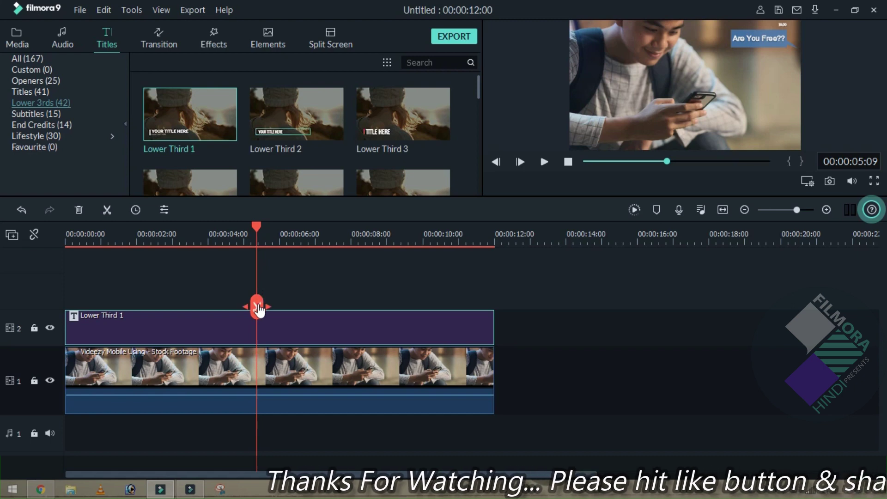
left_click(295, 325)
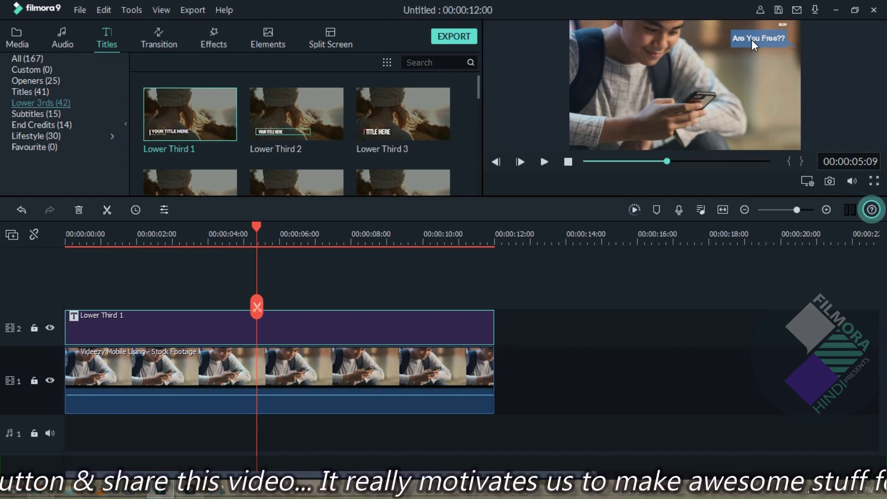
right_click(374, 329)
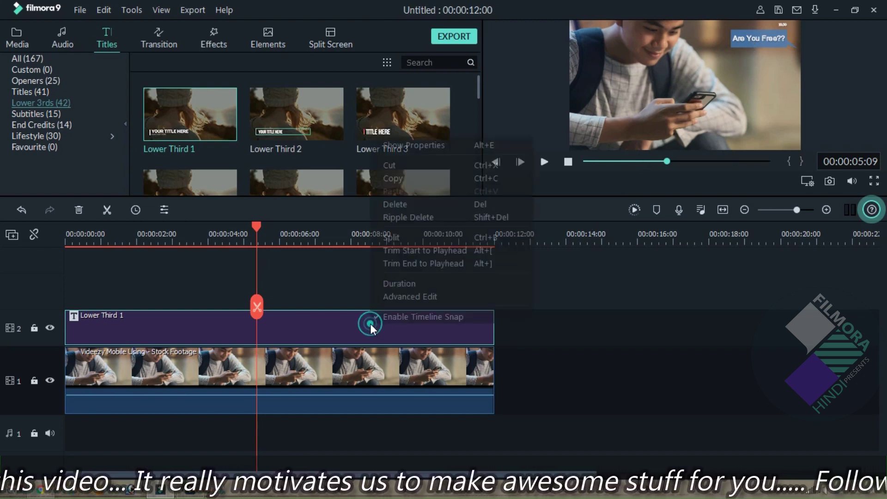
left_click(406, 177)
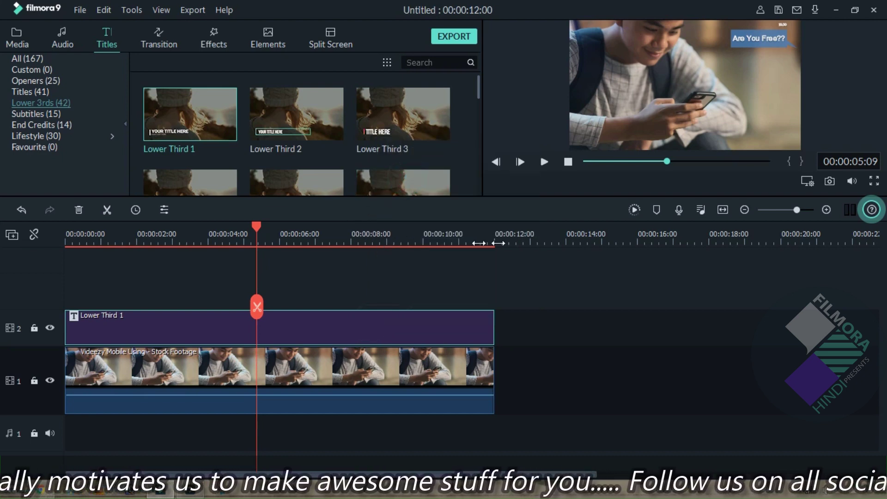
left_click(503, 244)
key("ctrl+v")
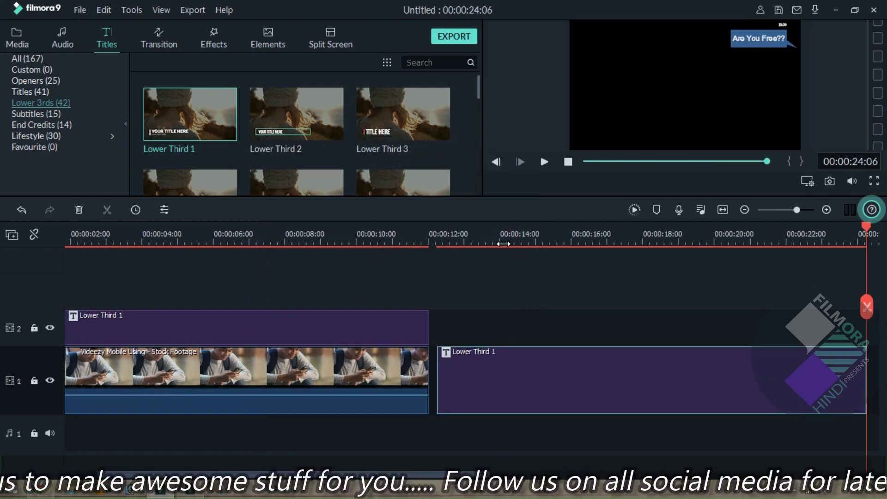
- Move the duplicate onto a new track 3 starting about one second in, playhead at 00:00:02:23
left_click_drag(478, 362, 151, 297)
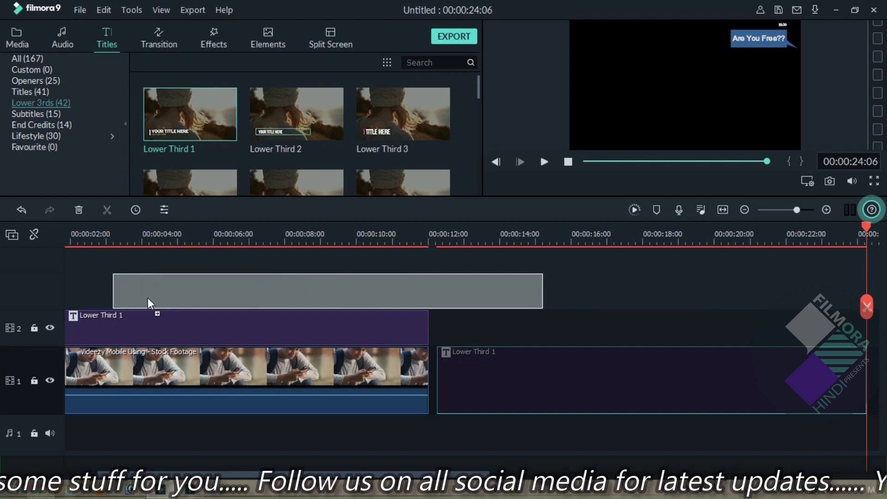
left_click_drag(150, 297, 128, 295)
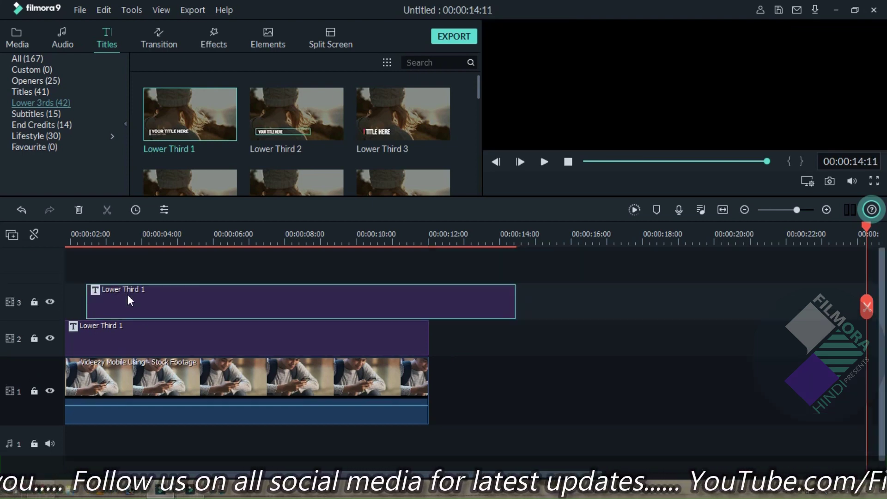
key("Home")
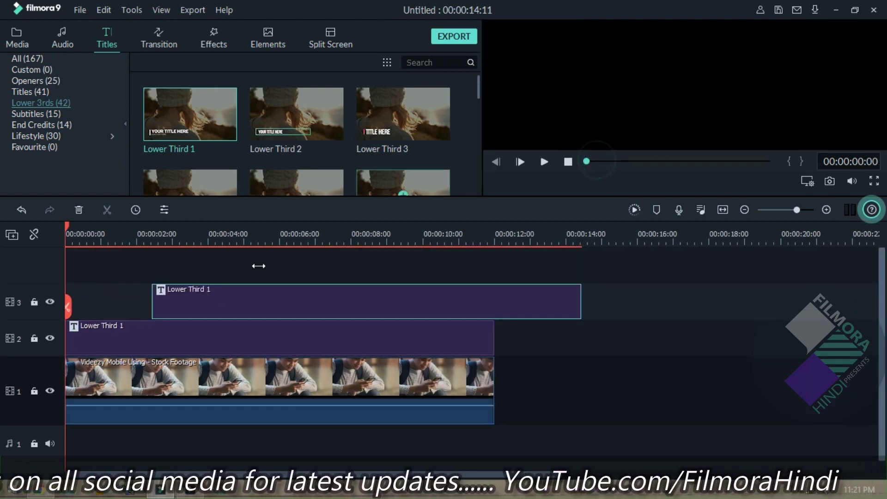
left_click_drag(193, 306, 149, 308)
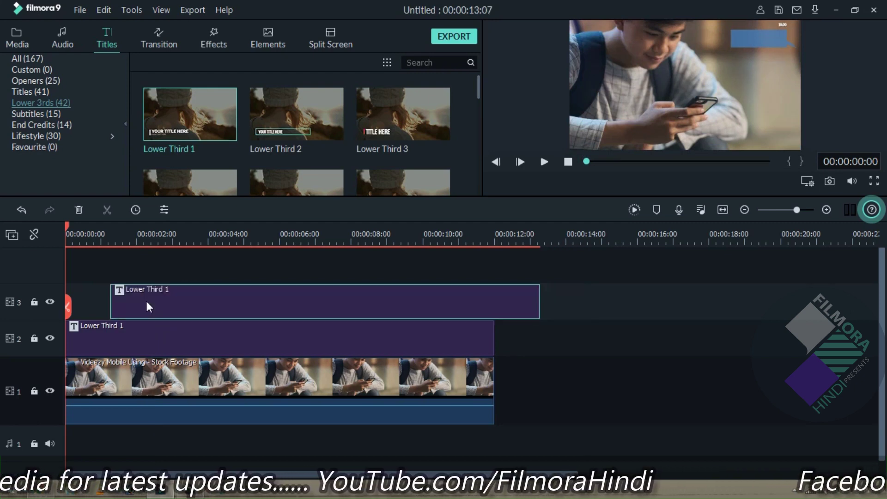
left_click(169, 233)
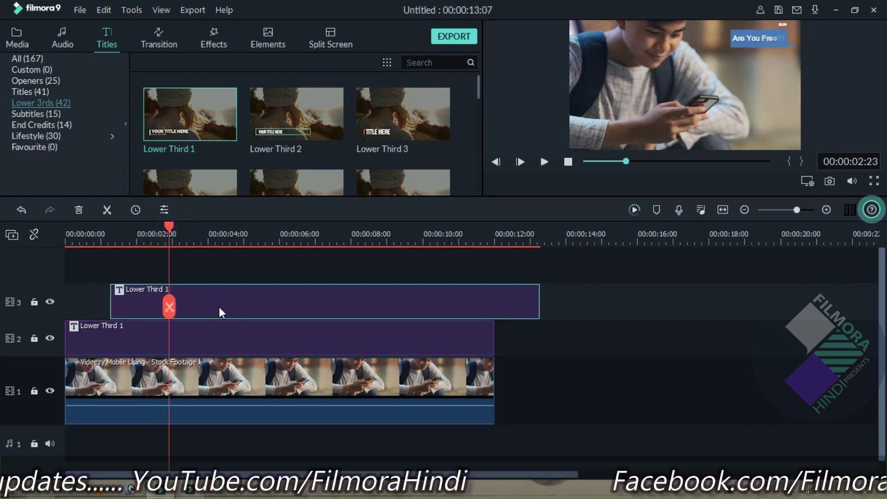
- In the track-3 title's advanced editor, copy the 'Are You Free??' bubble and its 10:30 timestamp lower down
double_click(219, 306)
left_click(340, 184)
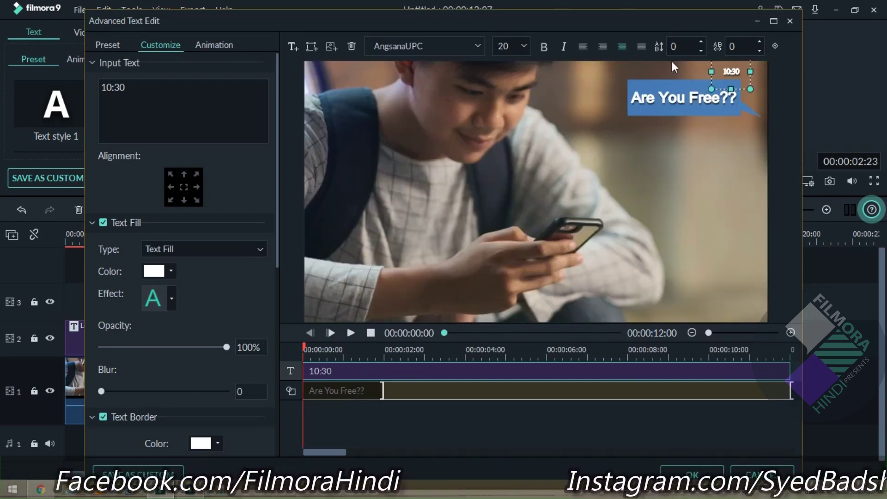
left_click(669, 102)
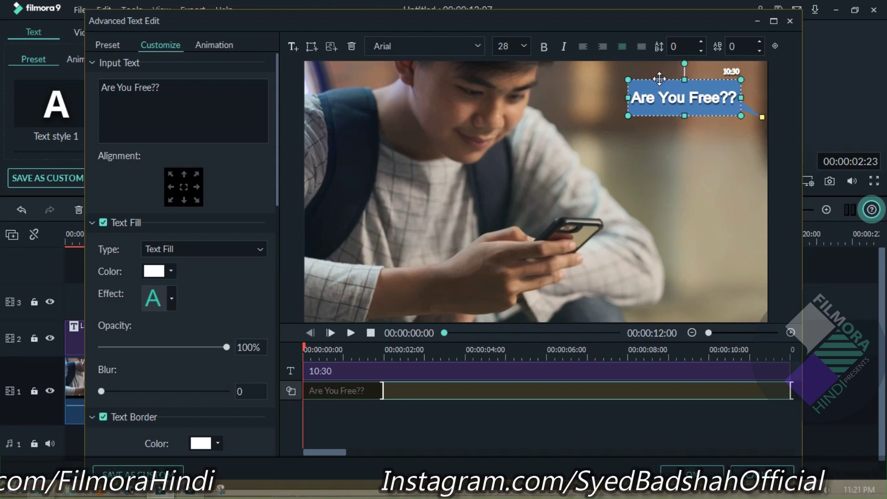
left_click_drag(659, 78, 661, 159)
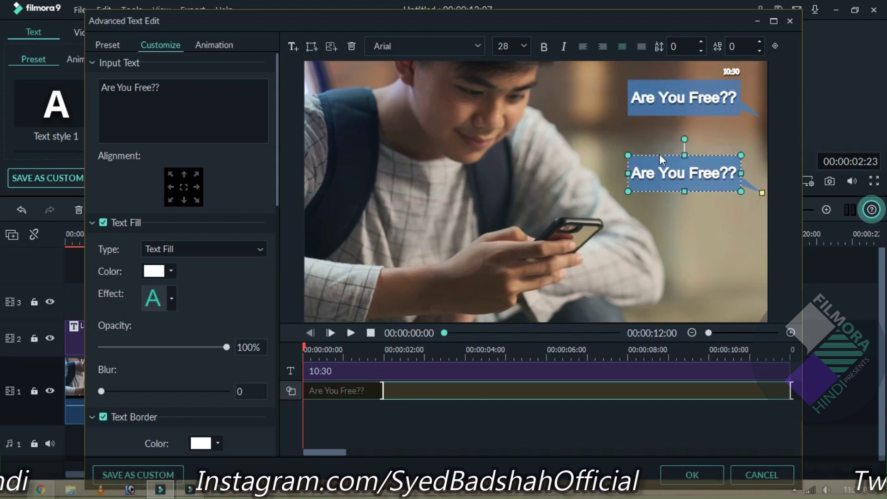
left_click(736, 70)
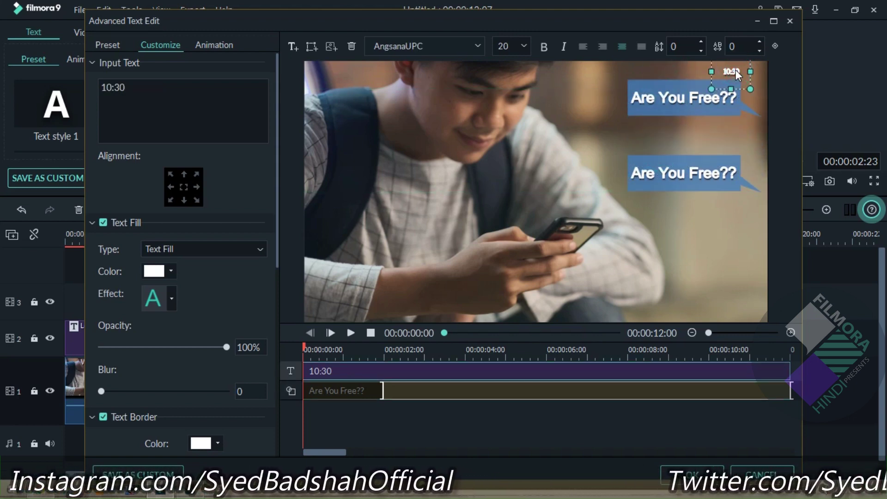
left_click_drag(736, 71, 742, 164)
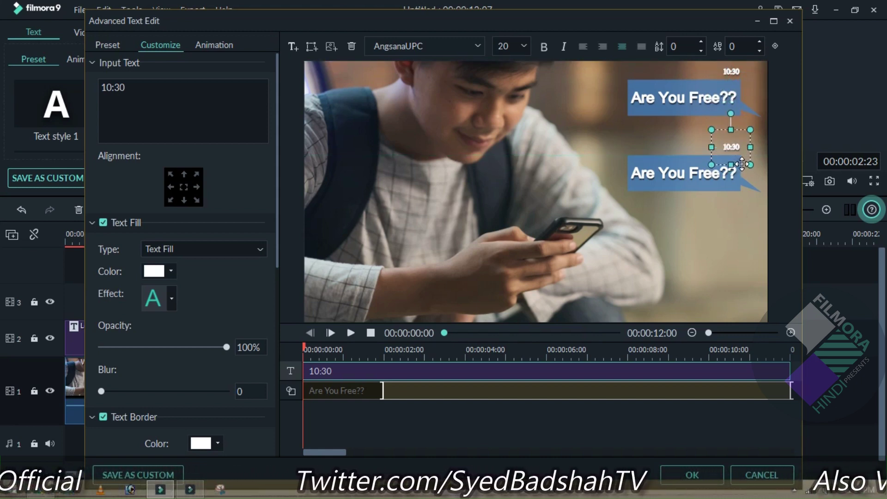
left_click(648, 184)
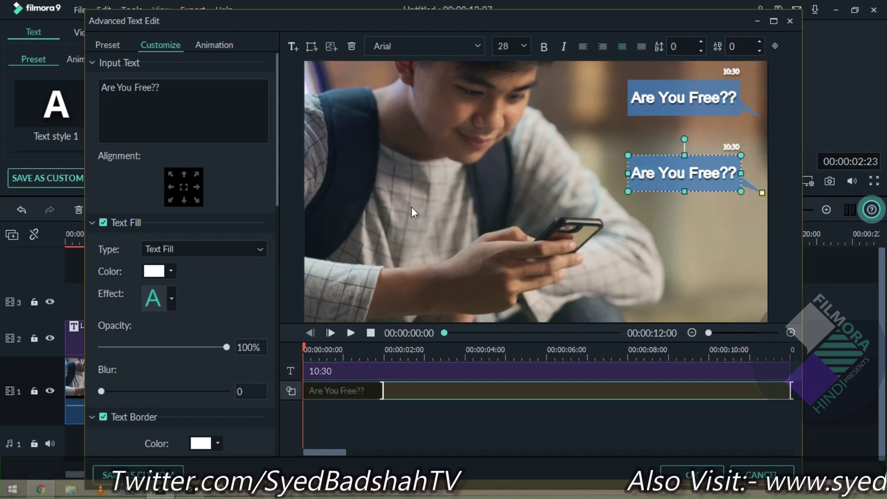
- Fill the lower 'Are You Free??' bubble green from the Shape Fill colour palette
left_click_drag(276, 184, 267, 372)
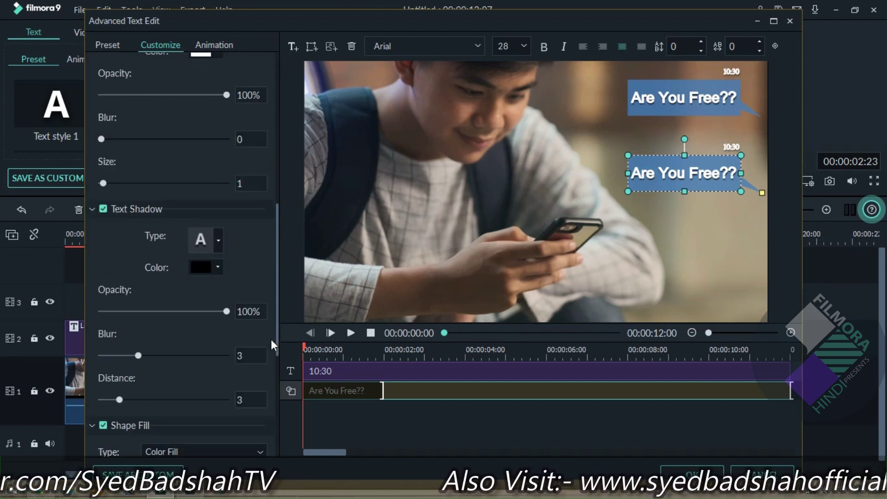
left_click(154, 378)
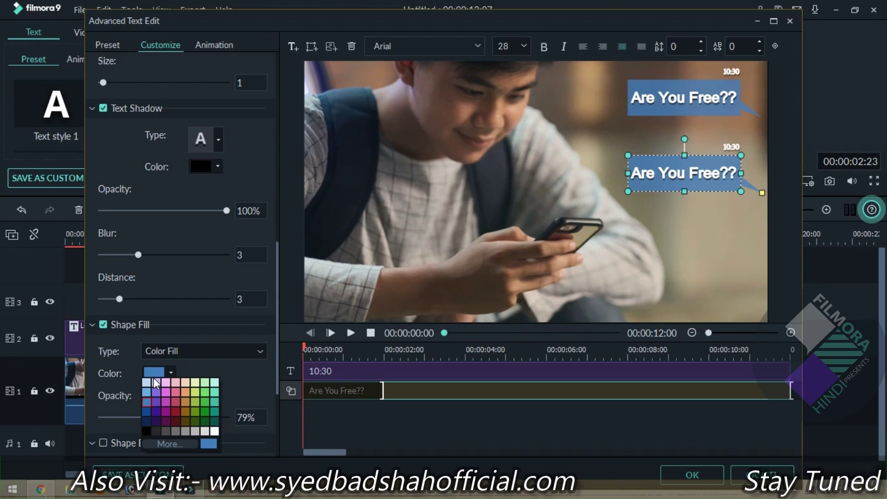
left_click(204, 411)
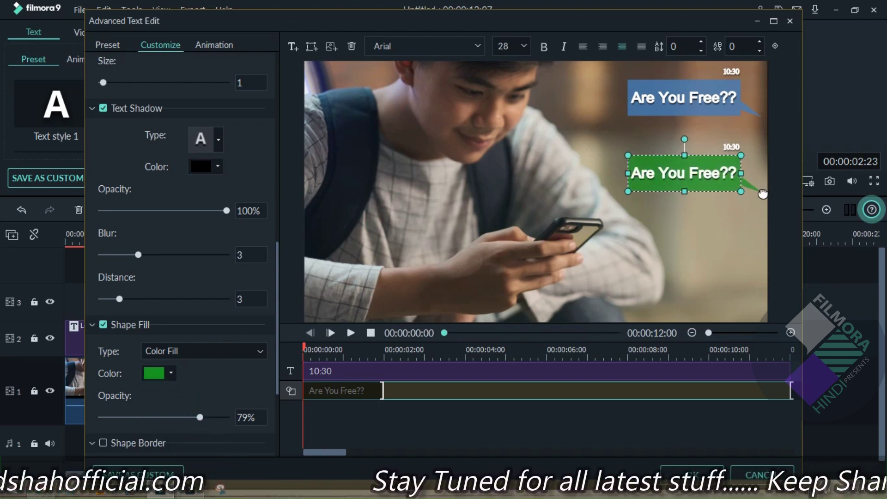
- Point the green bubble's tail down to the lower left, then preview the title
left_click_drag(763, 193, 615, 203)
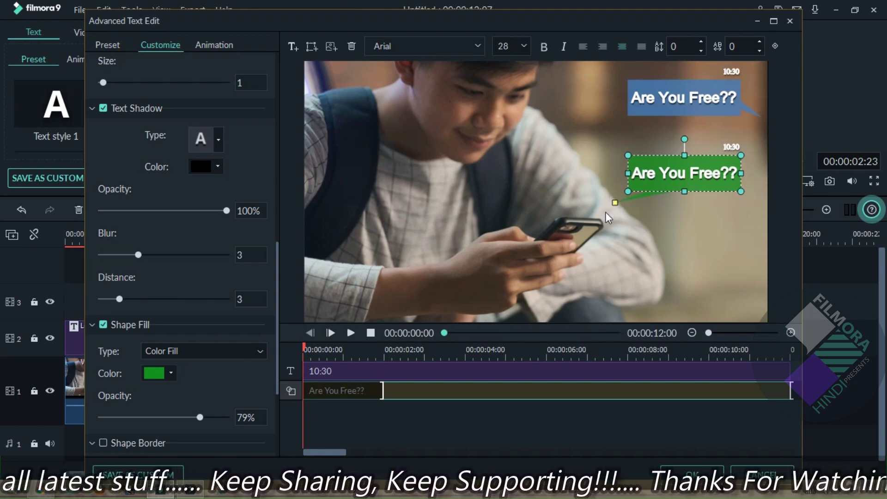
left_click_drag(616, 201, 616, 189)
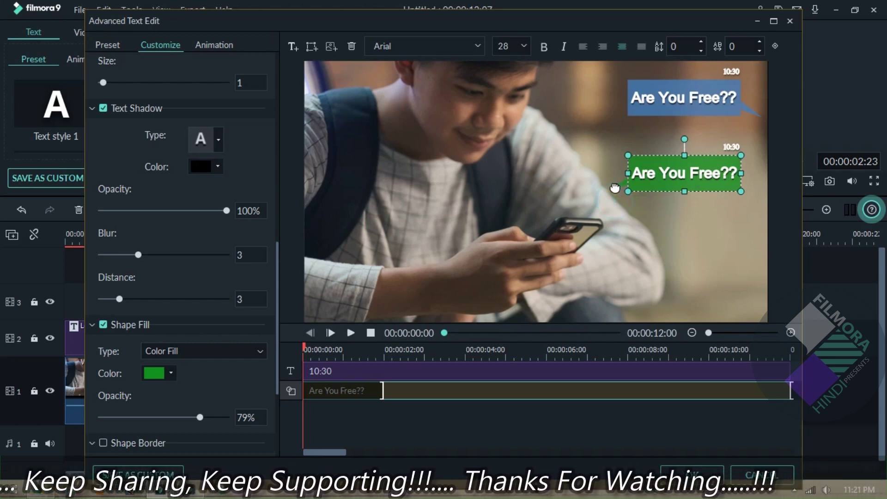
key("space")
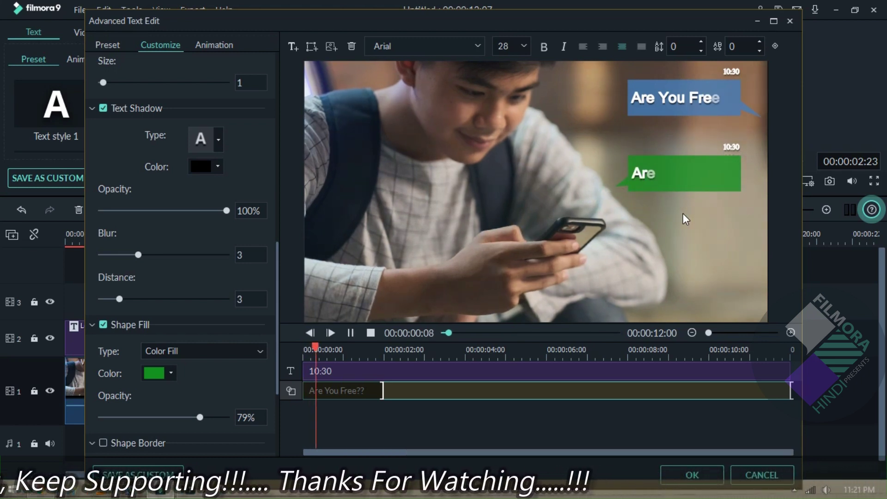
key("space")
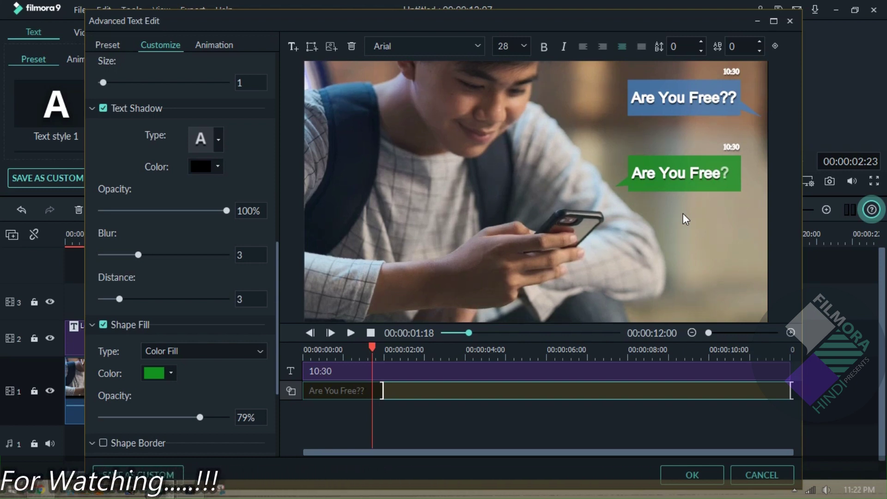
left_click(694, 170)
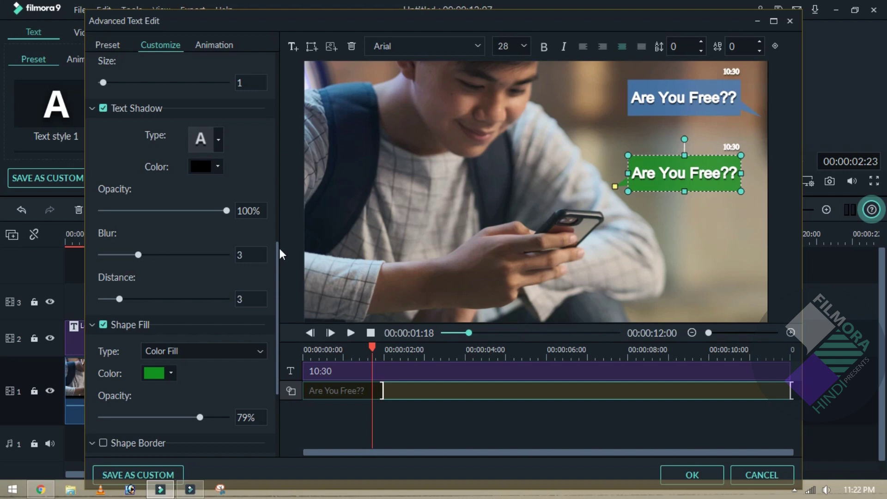
- Replace the green bubble's text with 'Yes I am Free :)'
left_click_drag(279, 248, 277, 45)
triple_click(183, 88)
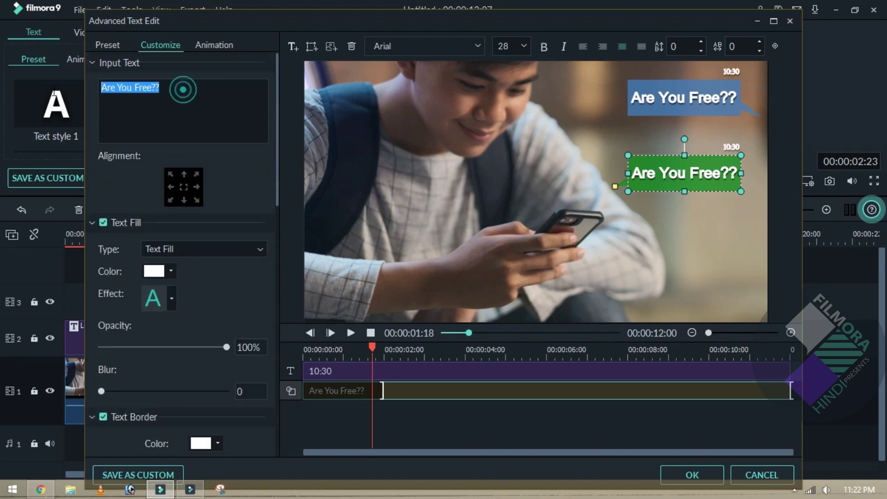
type("Yes ")
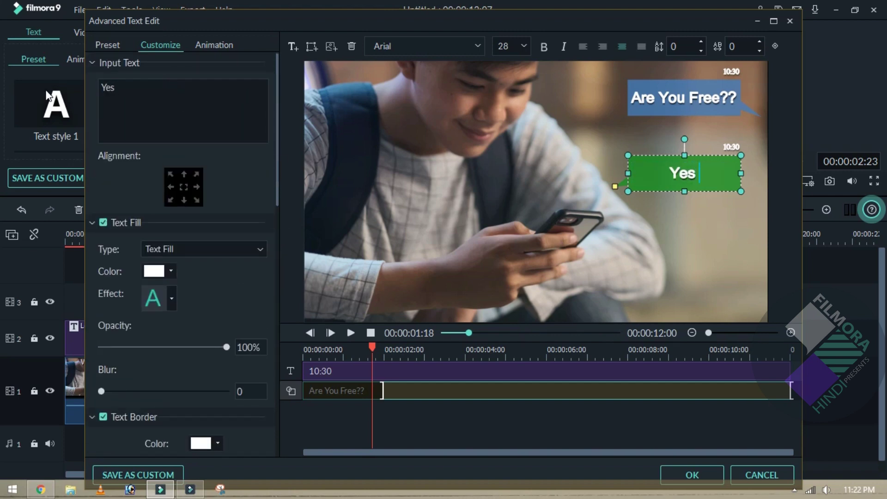
type("I am")
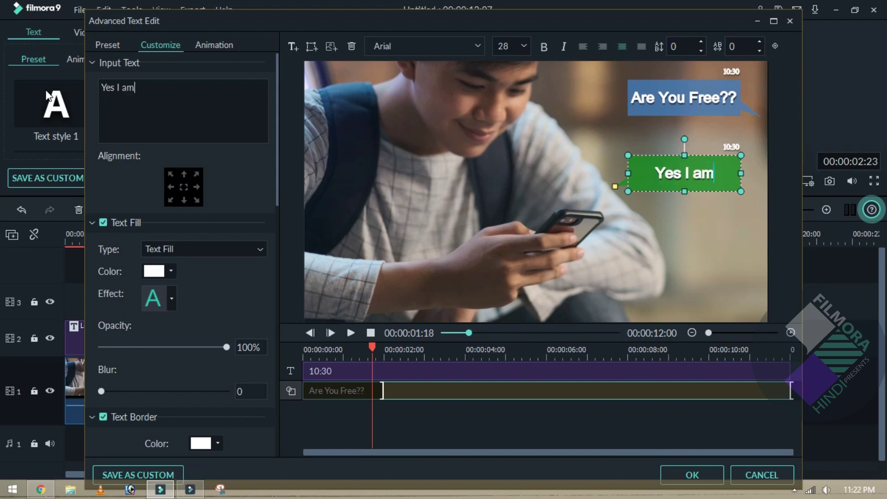
type(" Free")
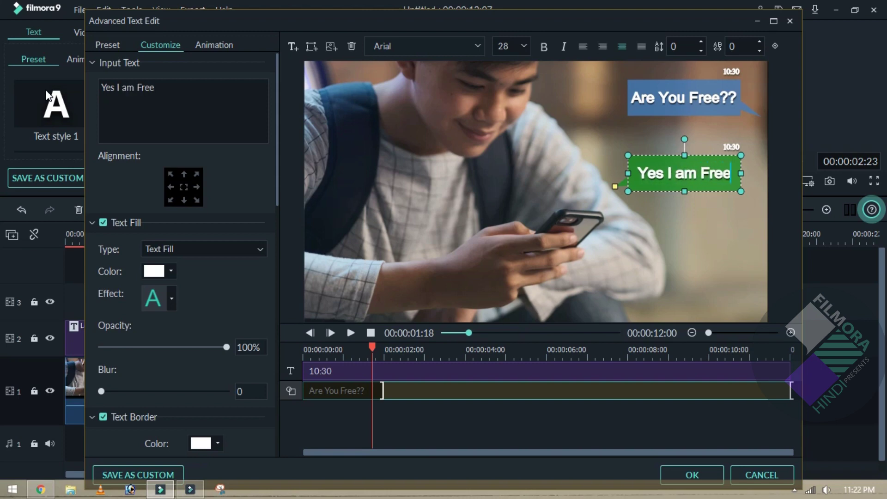
type("..!!")
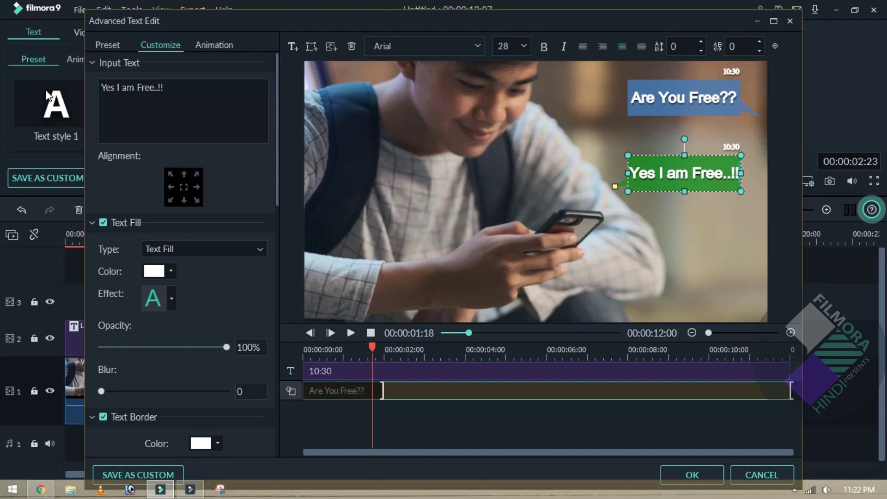
key("BackSpace")
key("BackSpace")
key("BackSpace")
key("BackSpace")
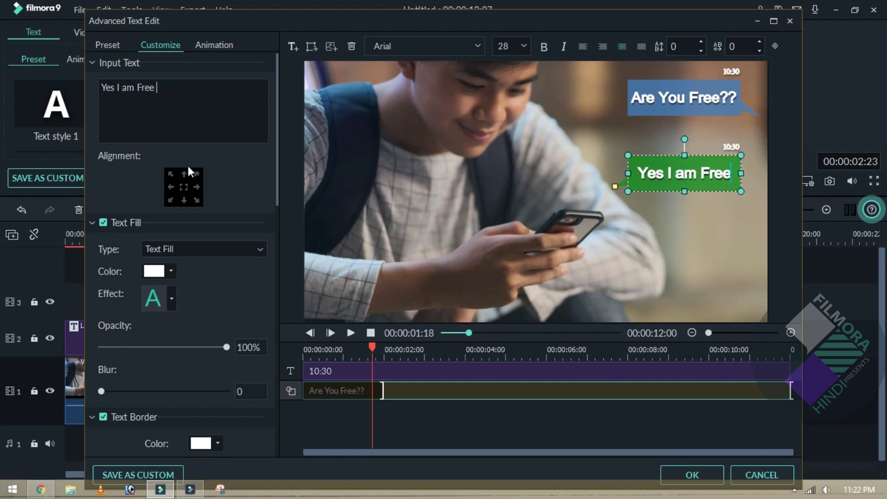
type(":\"")
key("BackSpace")
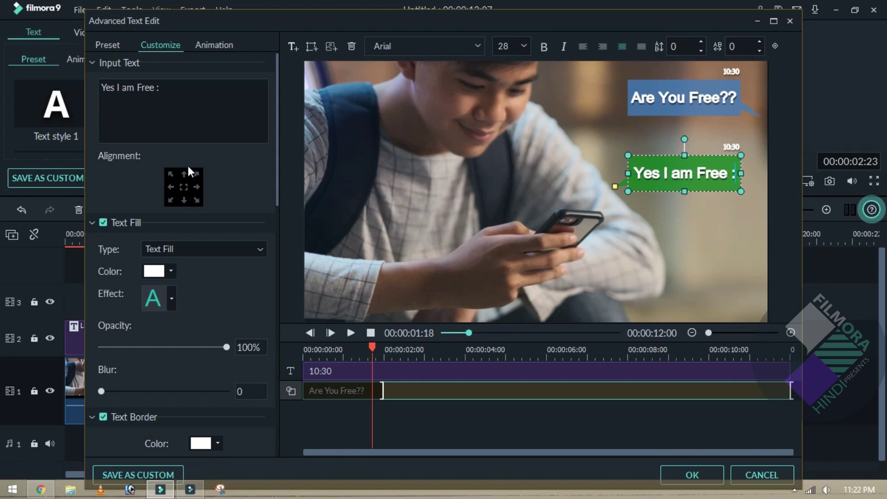
type(")")
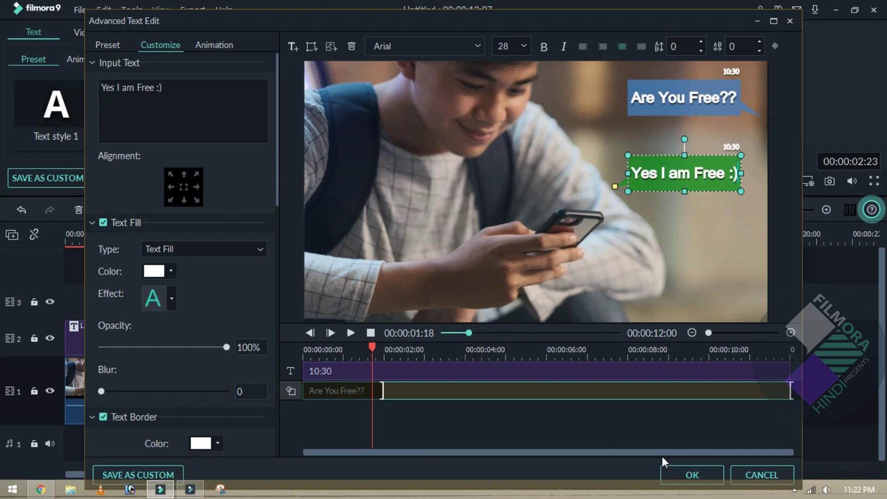
- Apply the advanced text edits, rewind to the start and preview the chat full screen
left_click(679, 474)
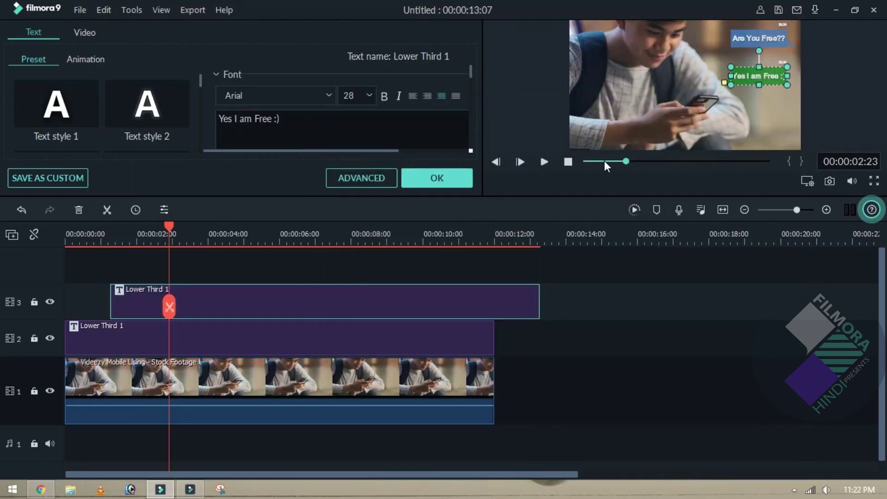
left_click_drag(624, 161, 586, 161)
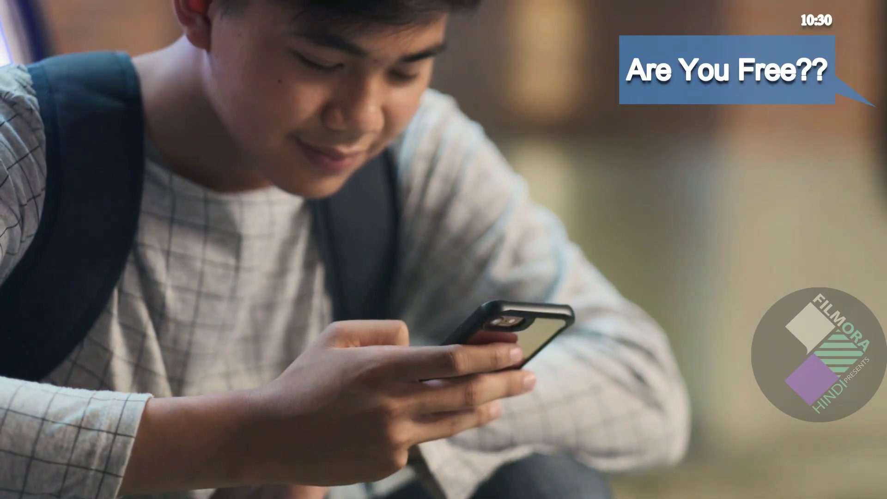
key("Escape")
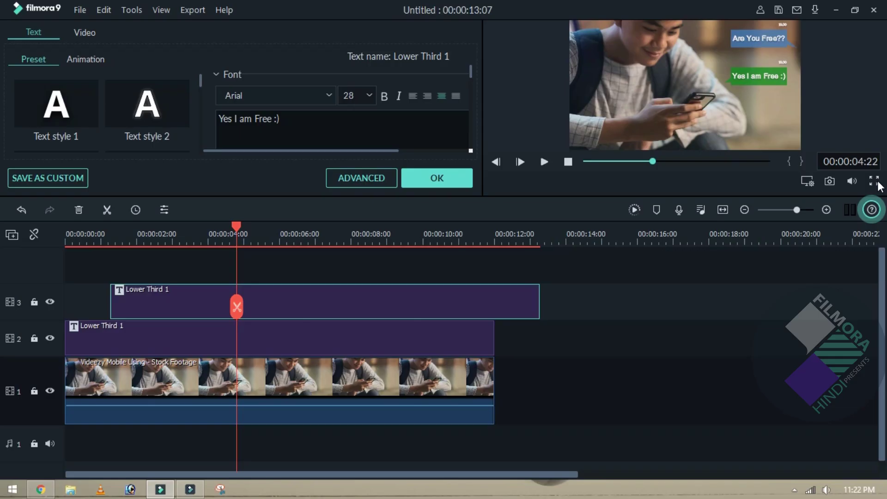